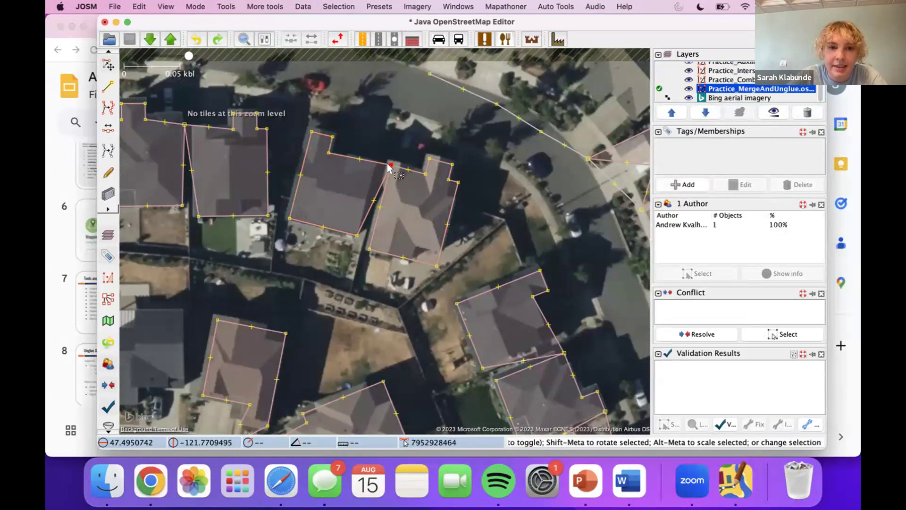
# Unglue the corner node shared by the third and fourth houses in the northern row and move the fourth house away
pyautogui.press('g')
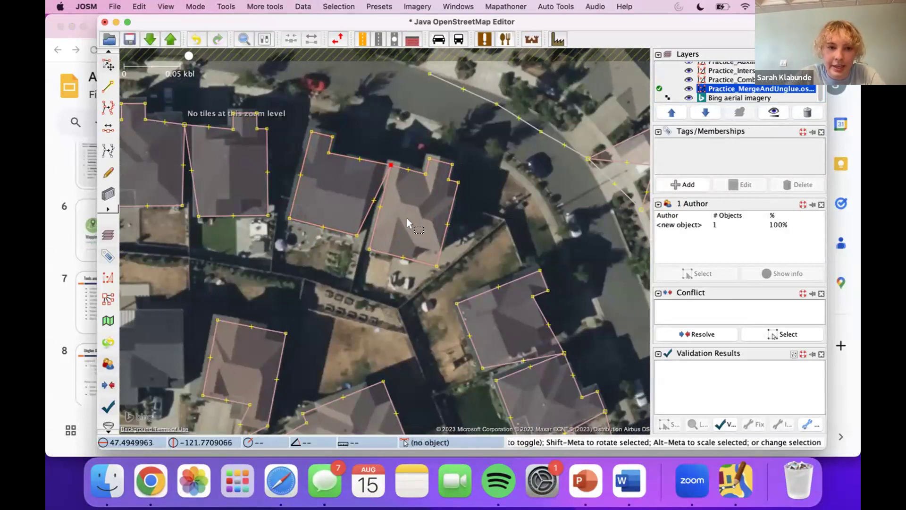
pyautogui.click(365, 234)
pyautogui.moveTo(363, 233)
pyautogui.mouseDown()
pyautogui.moveTo(357, 228)
pyautogui.moveTo(377, 224)
pyautogui.mouseUp()
pyautogui.click(298, 230)
# Unglue the corner node shared by the first and second houses in the northern row and move the second house onto its roof
pyautogui.moveTo(258, 239); pyautogui.dragTo(315, 285)
pyautogui.moveTo(316, 239)
pyautogui.mouseDown()
pyautogui.moveTo(325, 235)
pyautogui.moveTo(320, 240)
pyautogui.mouseUp()
pyautogui.moveTo(260, 266); pyautogui.dragTo(259, 268)
pyautogui.click(243, 170)
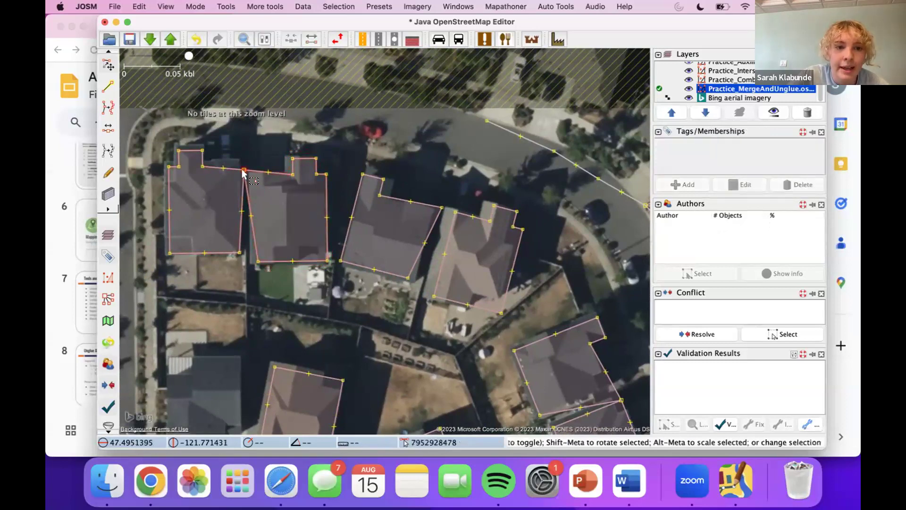
pyautogui.click(222, 6)
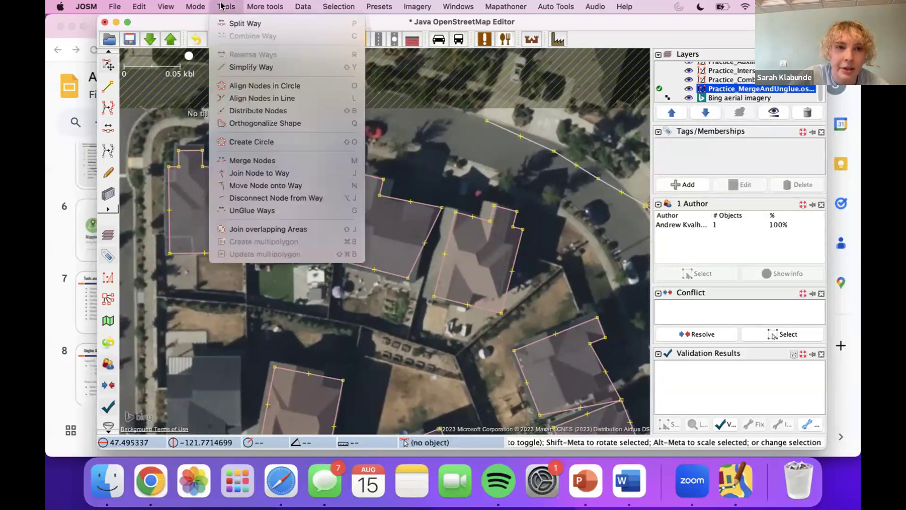
pyautogui.click(251, 210)
pyautogui.moveTo(268, 259)
pyautogui.mouseDown()
pyautogui.moveTo(278, 259)
pyautogui.moveTo(271, 274)
pyautogui.mouseUp()
pyautogui.click(271, 275)
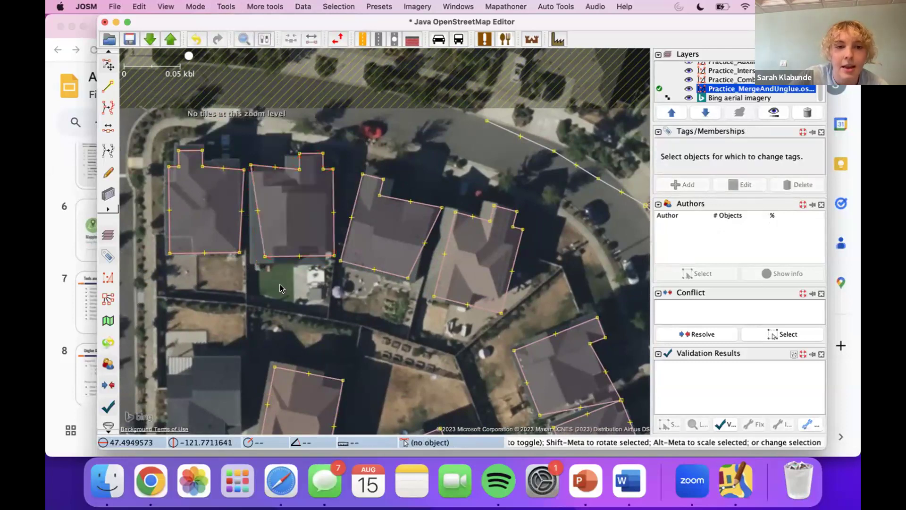
# Unglue the service road beside the playground from the two houses attached to it at its bend
pyautogui.scroll(-5, 303, 270)
pyautogui.moveTo(328, 313); pyautogui.dragTo(305, 212)
pyautogui.moveTo(331, 377); pyautogui.dragTo(334, 287)
pyautogui.click(260, 237)
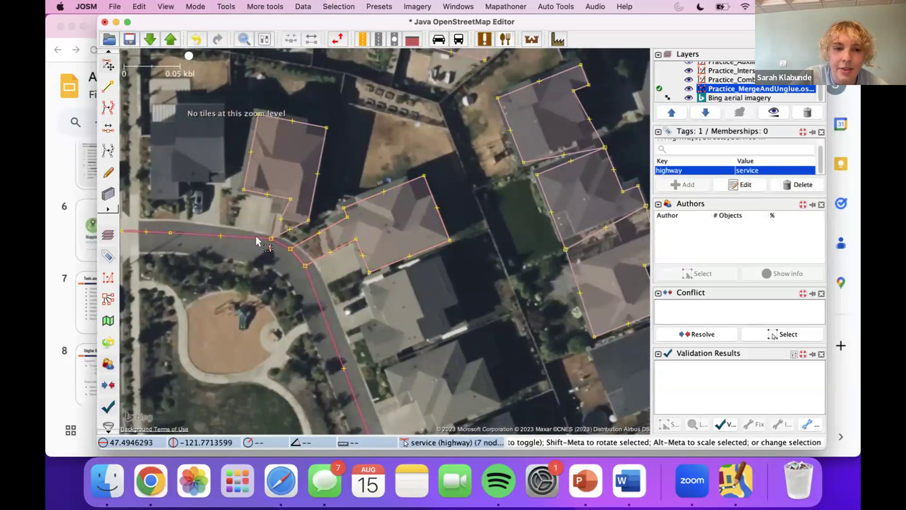
pyautogui.click(295, 293)
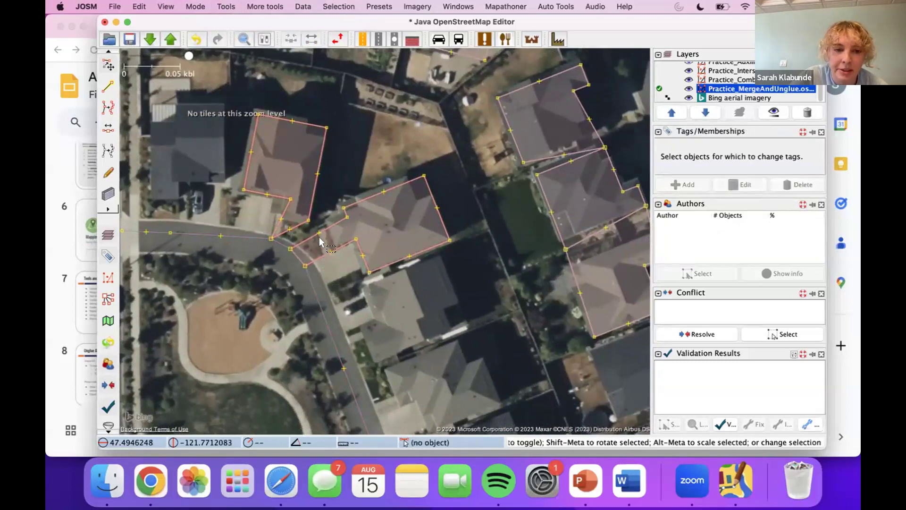
pyautogui.click(242, 239)
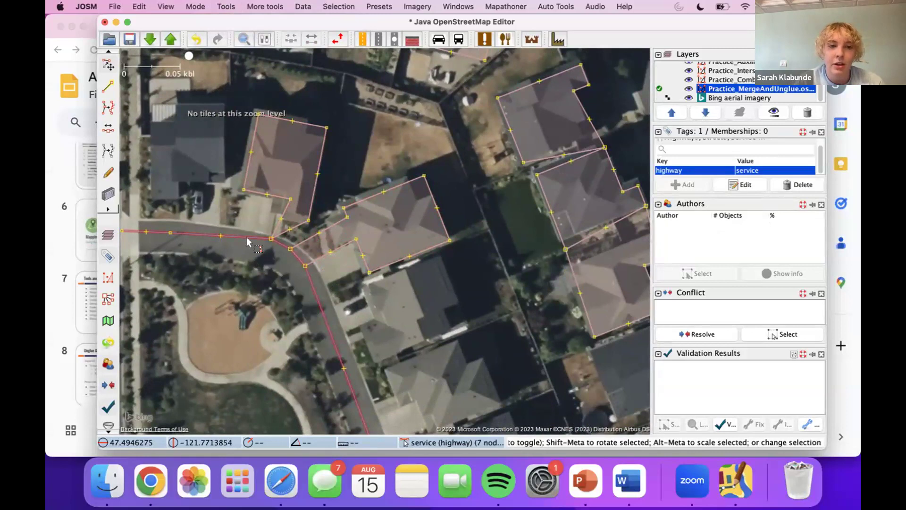
pyautogui.click(248, 236)
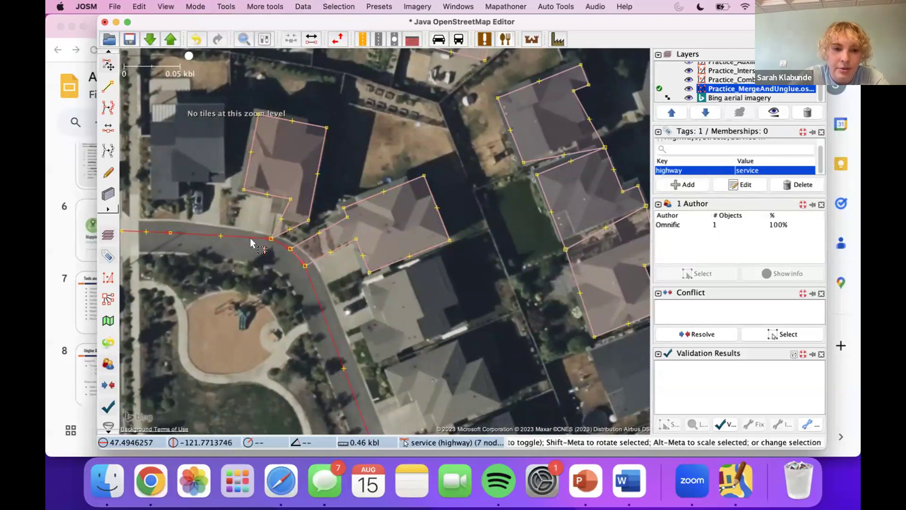
pyautogui.press('g')
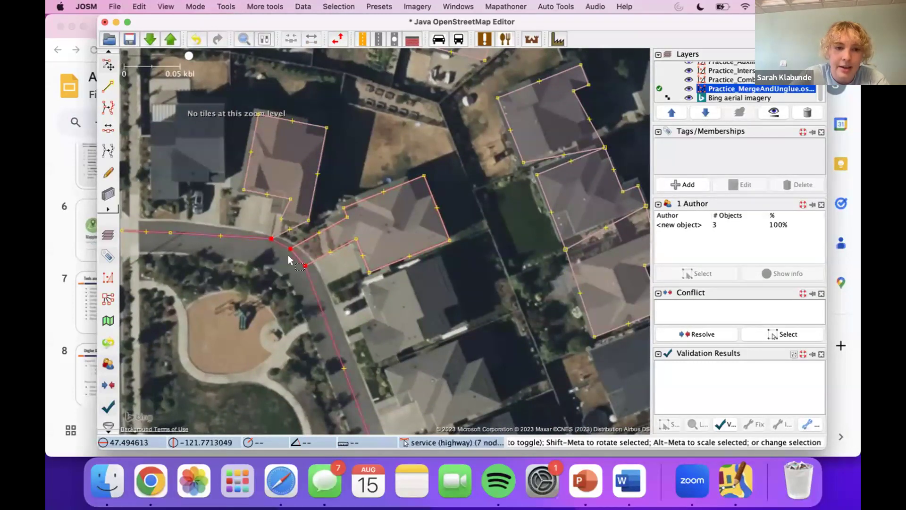
# Move the two unglued houses off the service road so their outlines sit closer to the roofs in the imagery
pyautogui.moveTo(323, 257); pyautogui.dragTo(334, 249)
pyautogui.click(313, 207)
pyautogui.moveTo(313, 211); pyautogui.dragTo(311, 203)
# Pull the western house's stray corner back from the road to the roof corner and orthogonalize the eastern house's outline
pyautogui.click(270, 229)
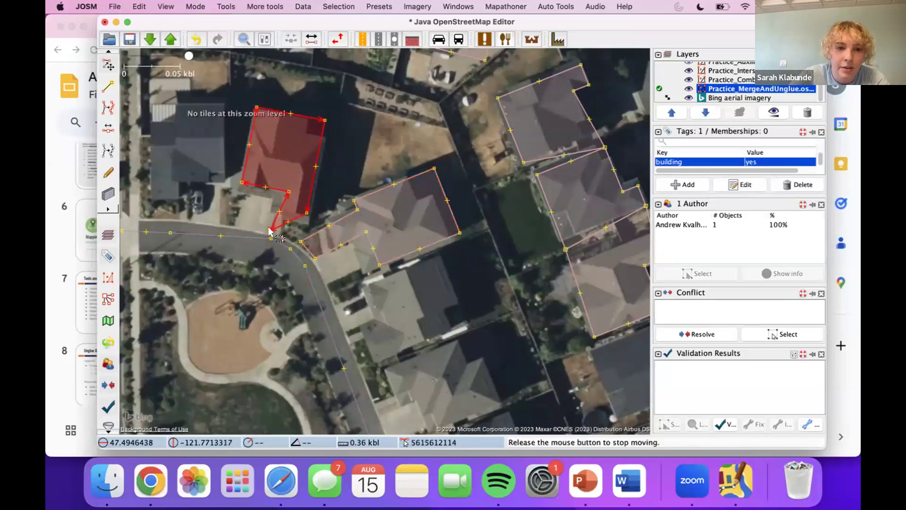
pyautogui.moveTo(270, 229); pyautogui.dragTo(285, 211)
pyautogui.click(289, 212)
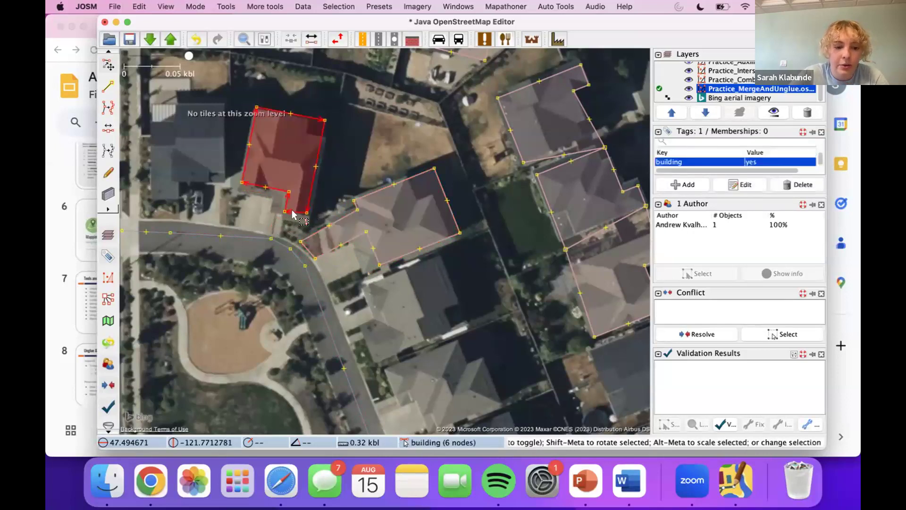
pyautogui.click(328, 250)
pyautogui.press('q')
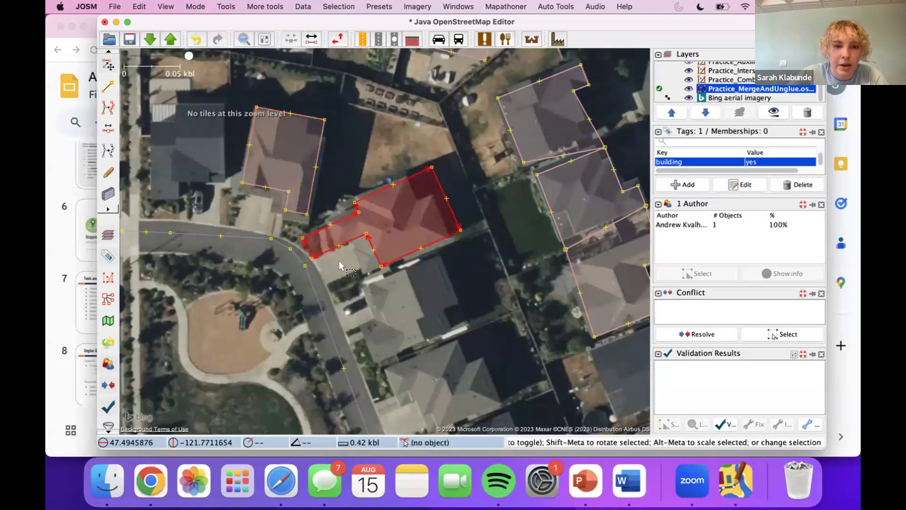
pyautogui.click(341, 261)
# Unglue the southern of the two attached houses east of the residential street and move it slightly apart from its neighbour
pyautogui.moveTo(497, 237); pyautogui.dragTo(257, 290)
pyautogui.moveTo(330, 271); pyautogui.dragTo(257, 316)
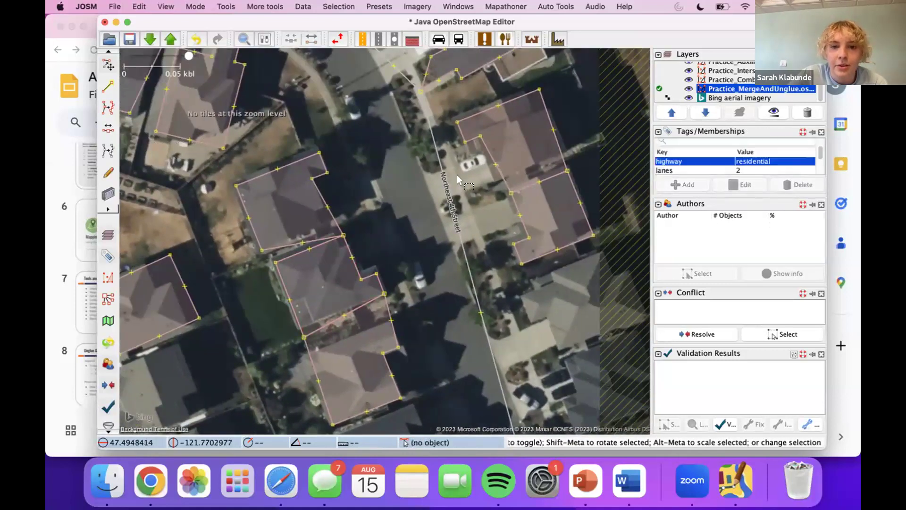
pyautogui.click(509, 206)
pyautogui.click(515, 204)
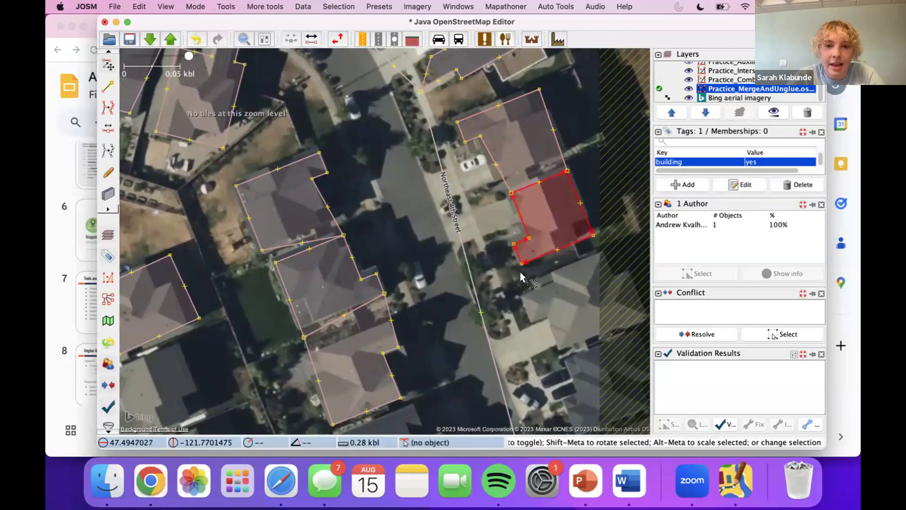
pyautogui.press('g')
pyautogui.click(568, 240)
pyautogui.moveTo(569, 241); pyautogui.dragTo(571, 250)
pyautogui.click(564, 286)
# Merge the southern end node of the residential street with the nearby node on Vaughan Boulevard Northeast
pyautogui.moveTo(540, 325); pyautogui.dragTo(533, 297)
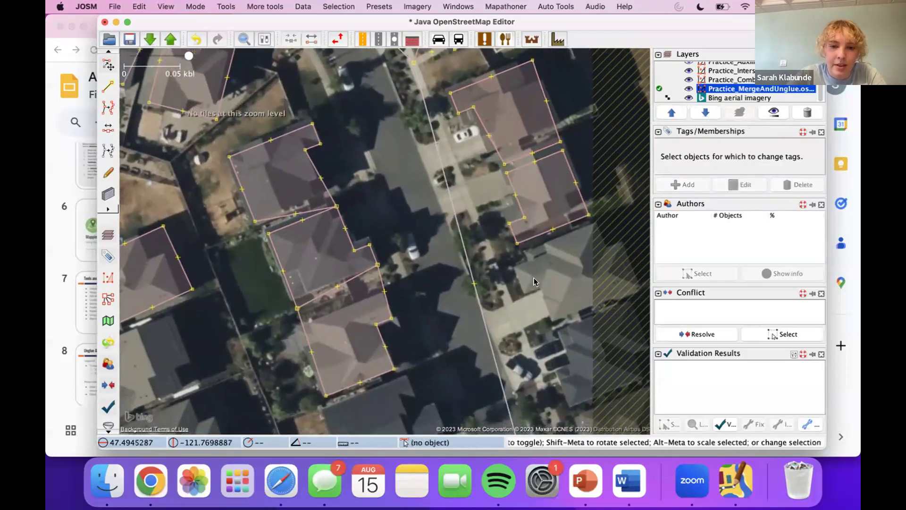
pyautogui.scroll(-5, 534, 277)
pyautogui.scroll(-3, 530, 275)
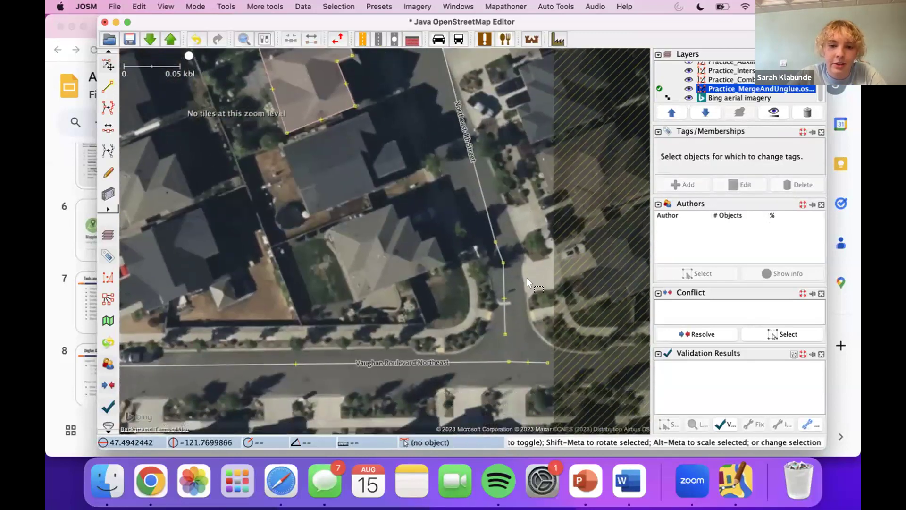
pyautogui.scroll(-1, 521, 309)
pyautogui.click(503, 302)
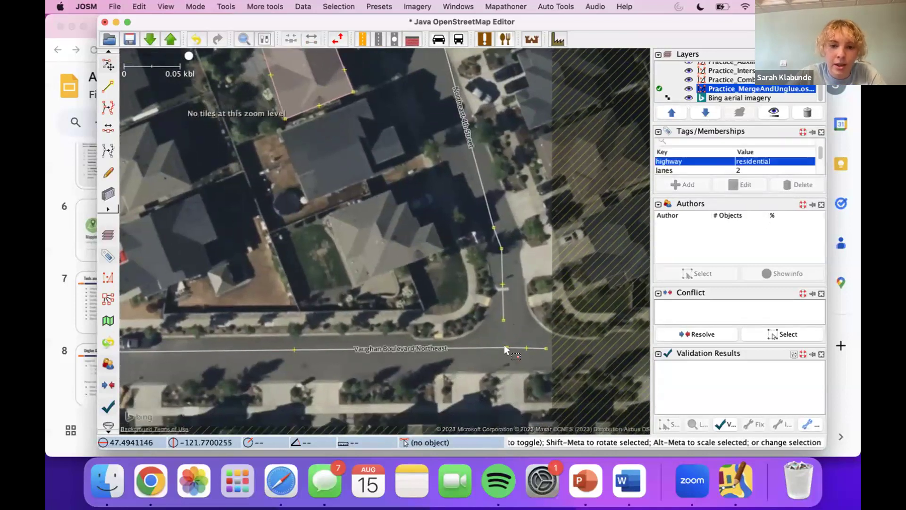
pyautogui.click(503, 320)
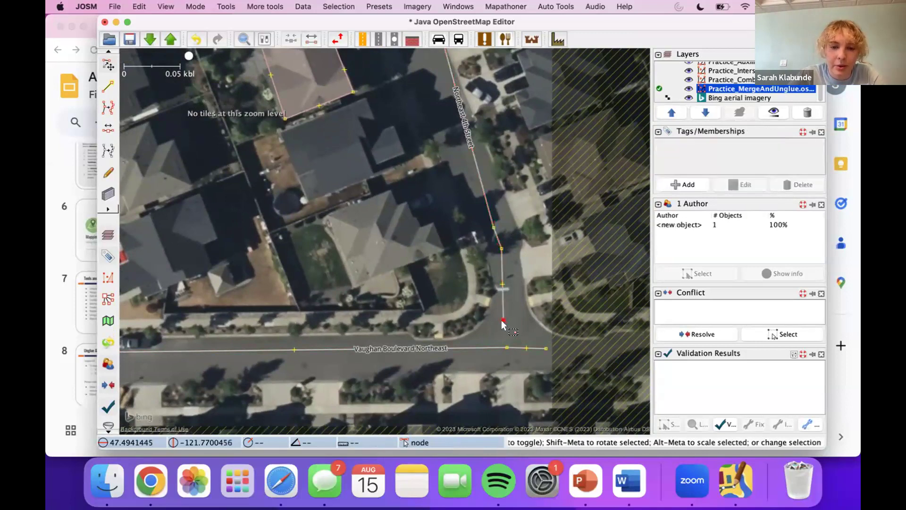
pyautogui.keyDown('shift'); pyautogui.click(506, 348); pyautogui.keyUp('shift')
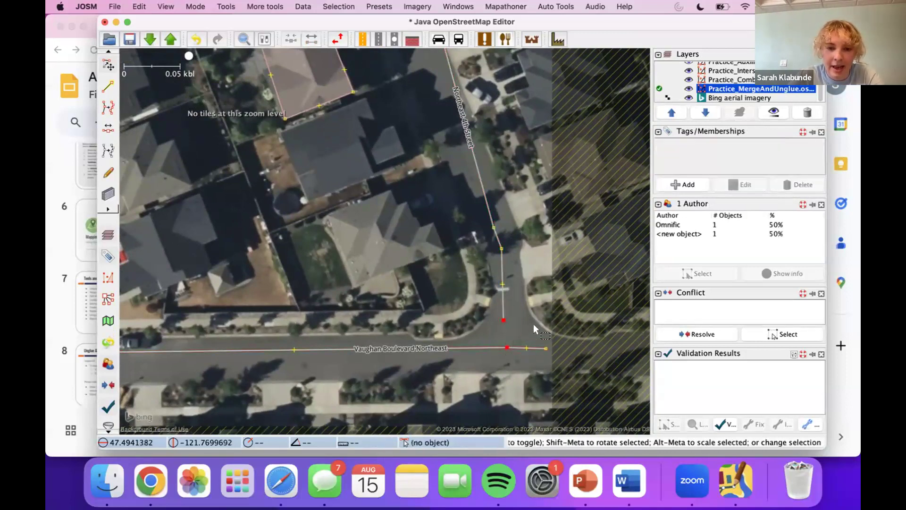
pyautogui.press('m')
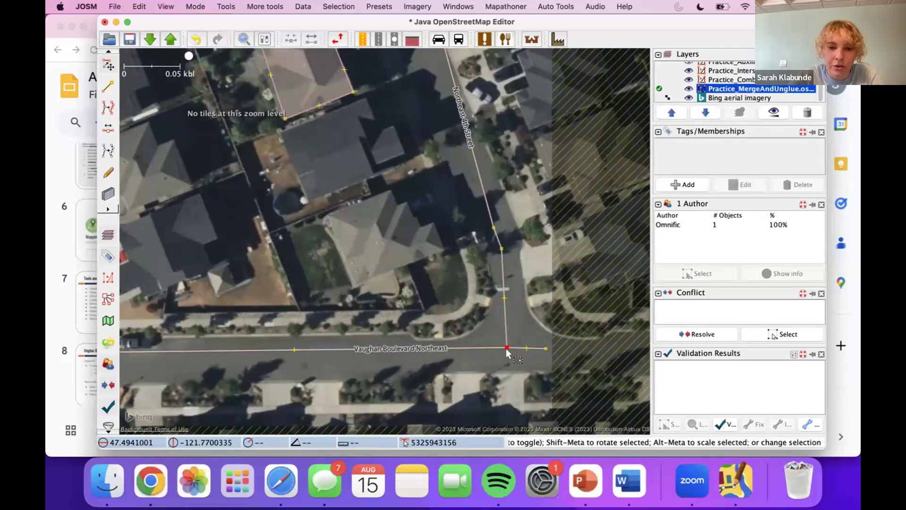
# Merge the service road's southern end node with the node below it on Vaughan Boulevard Northeast
pyautogui.moveTo(450, 332); pyautogui.dragTo(544, 326)
pyautogui.hscroll(-6, 358, 309)
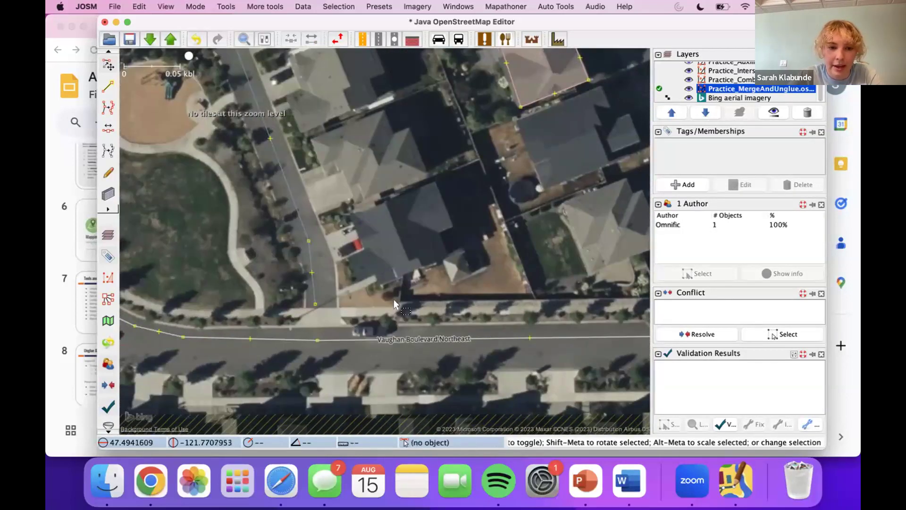
pyautogui.click(315, 304)
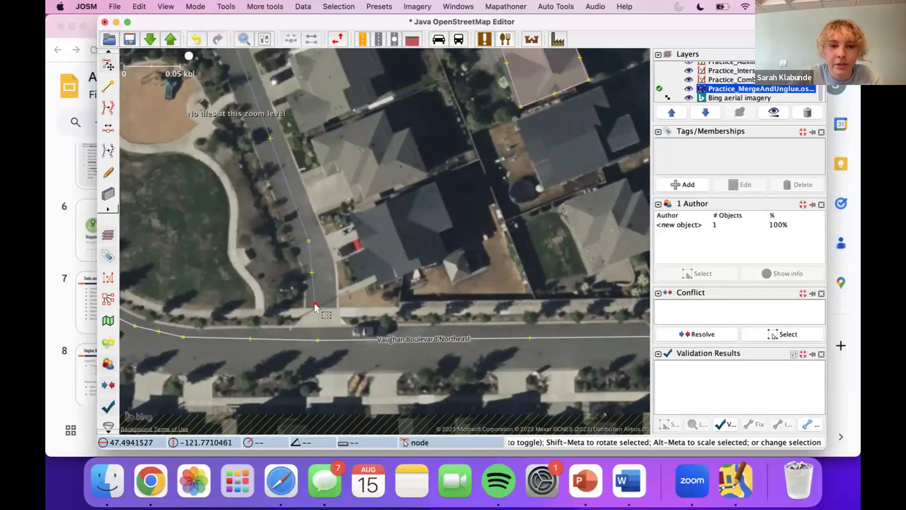
pyautogui.keyDown('shift'); pyautogui.click(317, 340); pyautogui.keyUp('shift')
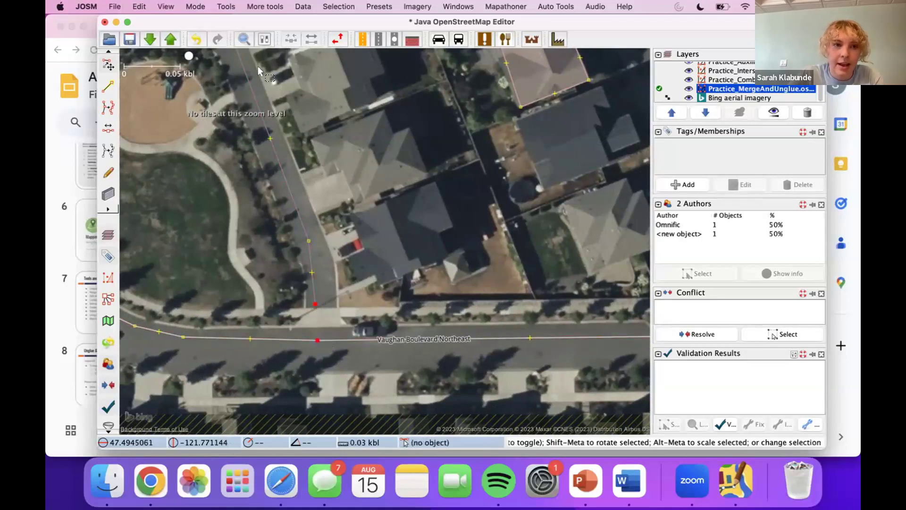
pyautogui.click(224, 6)
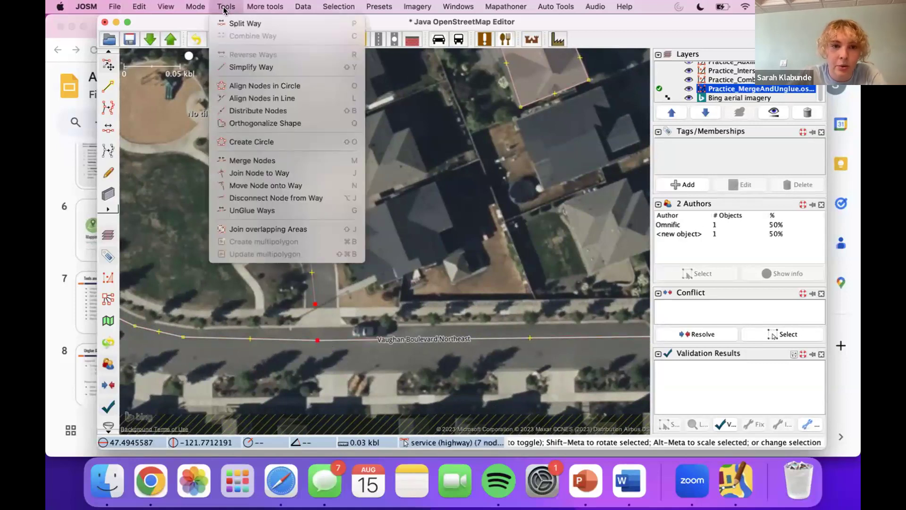
pyautogui.click(260, 162)
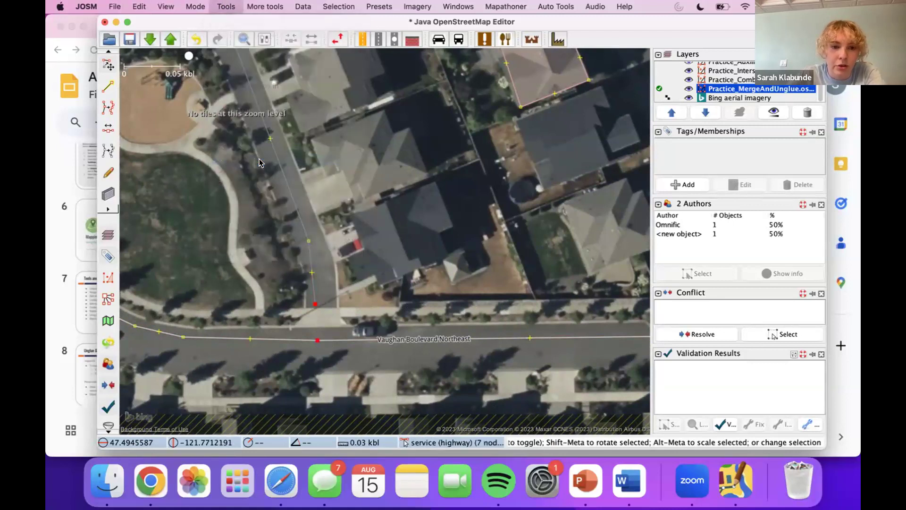
pyautogui.scroll(-3, 432, 222)
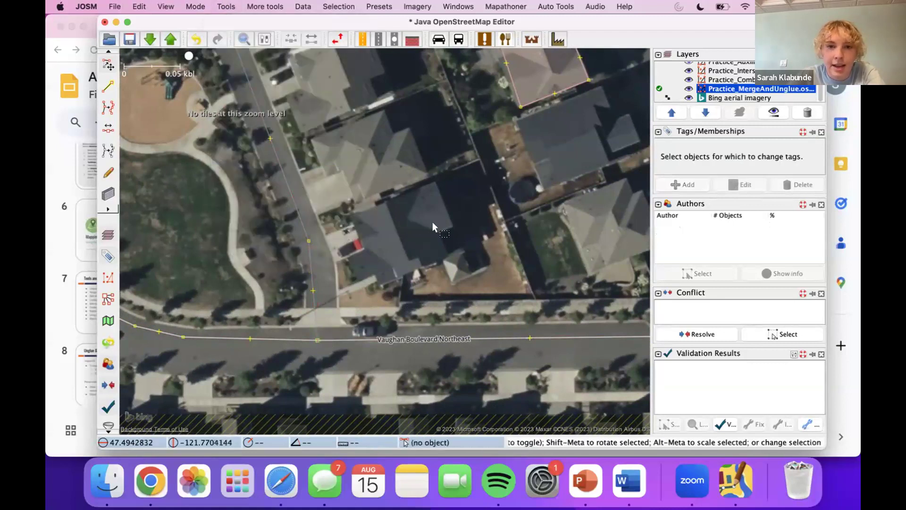
# Make the Practice_Comb… layer active and zoom the map to that layer
pyautogui.moveTo(439, 155); pyautogui.dragTo(419, 227)
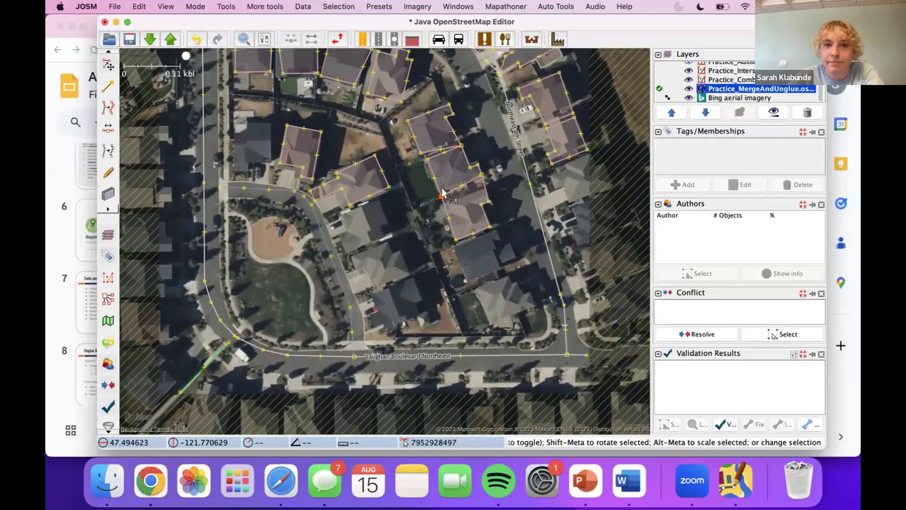
pyautogui.doubleClick(716, 80)
pyautogui.click(659, 80)
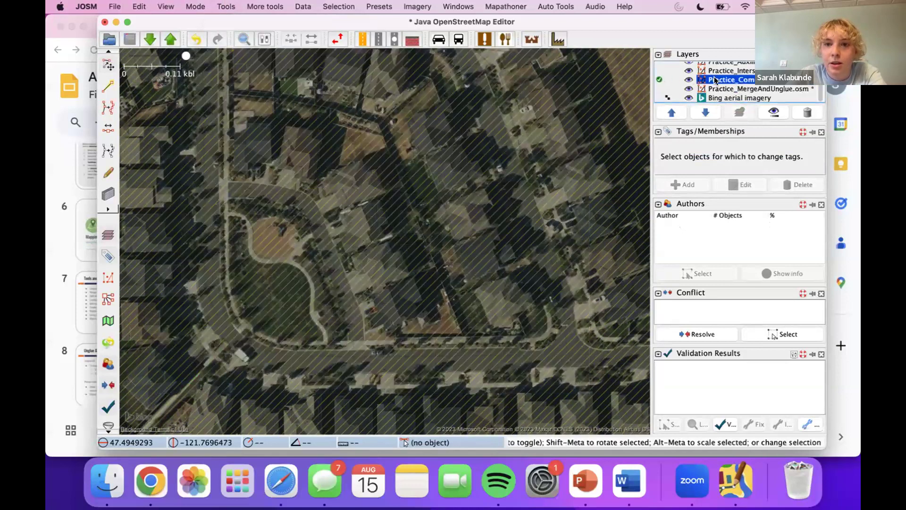
pyautogui.rightClick(717, 81)
pyautogui.click(765, 108)
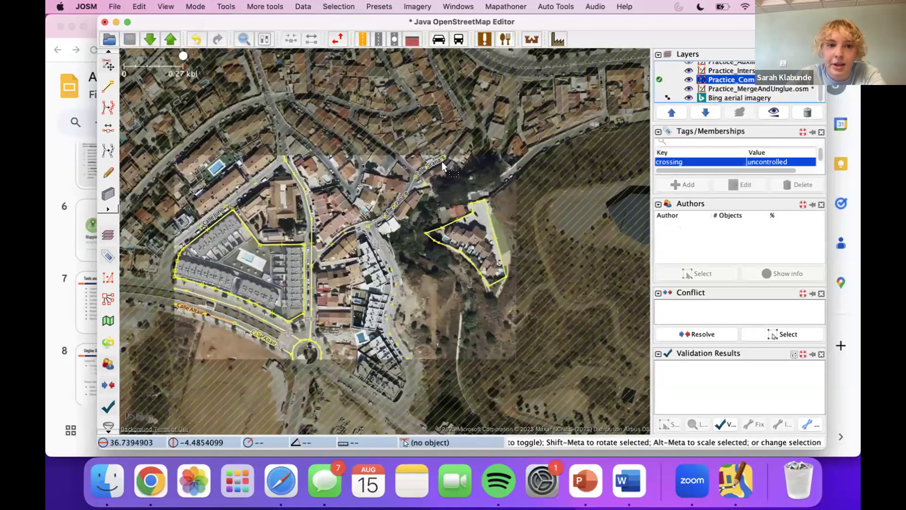
# Examine how the unnamed residential way turns at its junction with Calle Granate
pyautogui.click(361, 231)
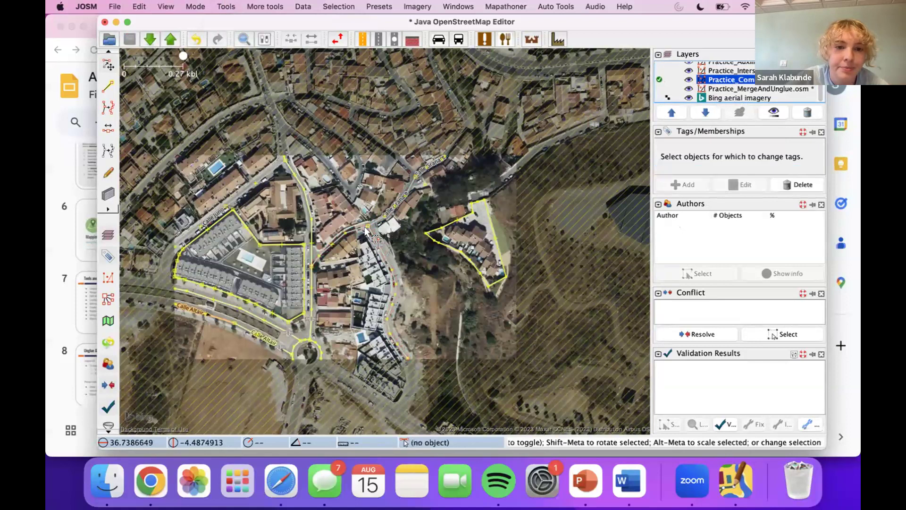
pyautogui.scroll(3, 361, 231)
pyautogui.scroll(4, 383, 250)
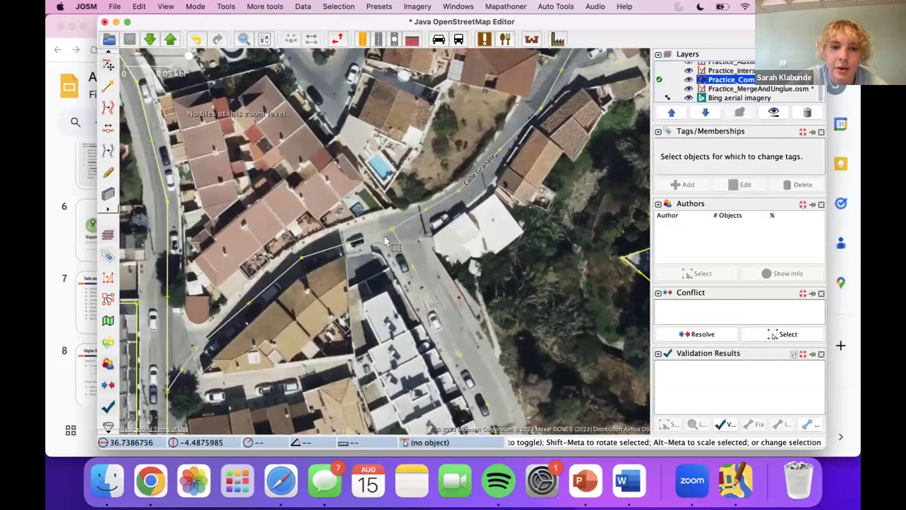
pyautogui.click(367, 240)
pyautogui.click(436, 191)
pyautogui.click(358, 235)
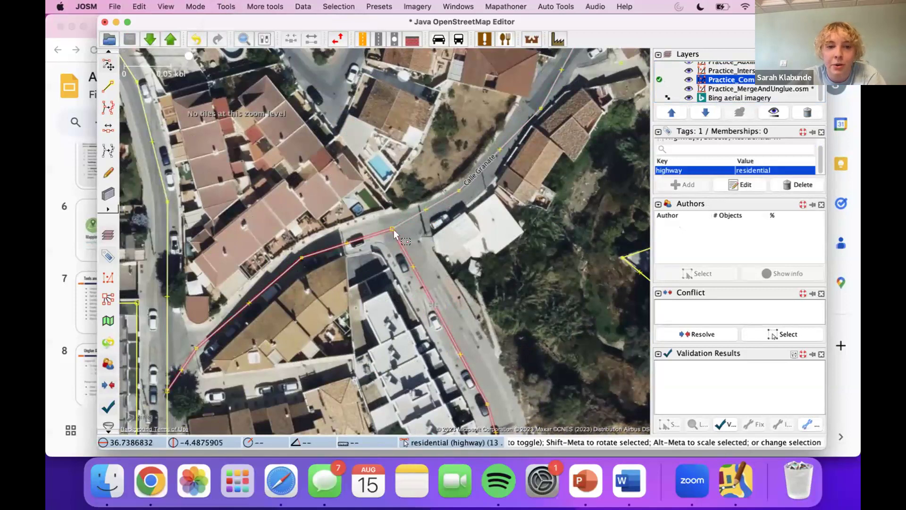
pyautogui.click(399, 251)
pyautogui.click(407, 254)
pyautogui.click(426, 302)
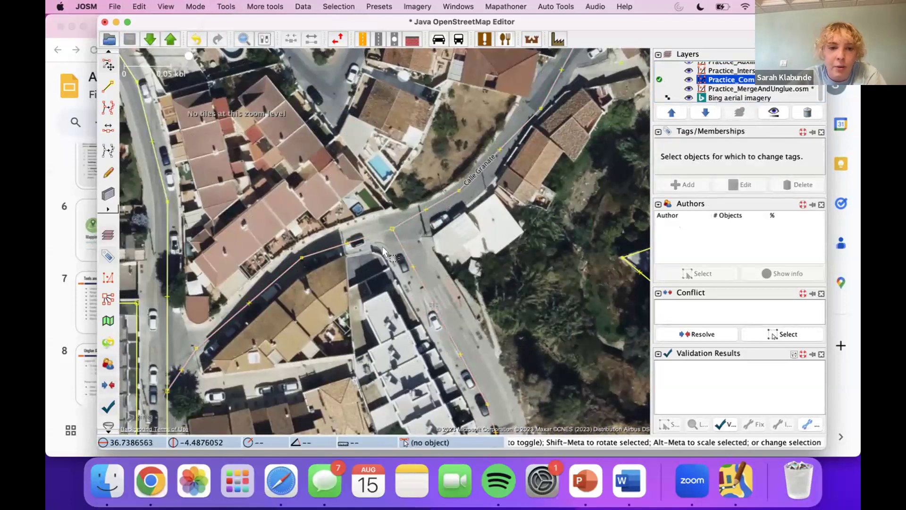
# Split the unnamed residential way at the node where it meets Calle Granate
pyautogui.moveTo(382, 246); pyautogui.dragTo(395, 240)
pyautogui.click(403, 227)
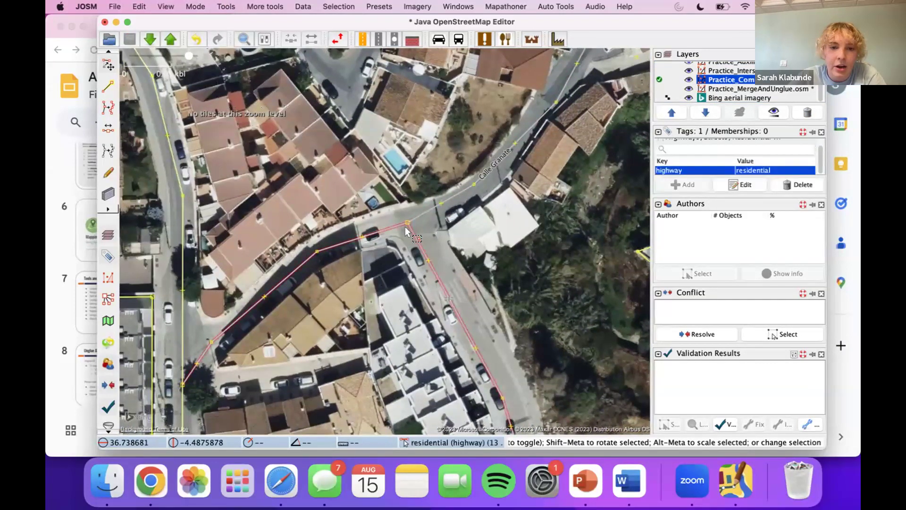
pyautogui.click(406, 224)
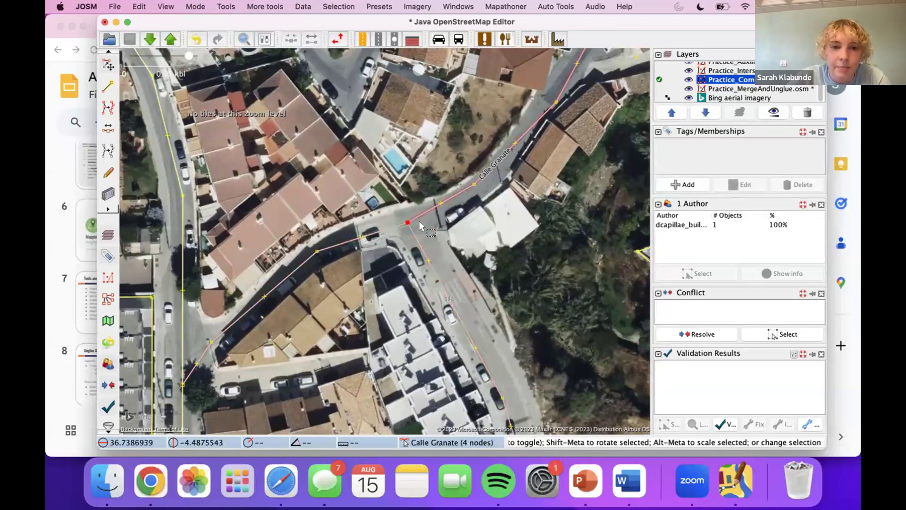
pyautogui.keyDown('shift'); pyautogui.click(422, 245); pyautogui.keyUp('shift')
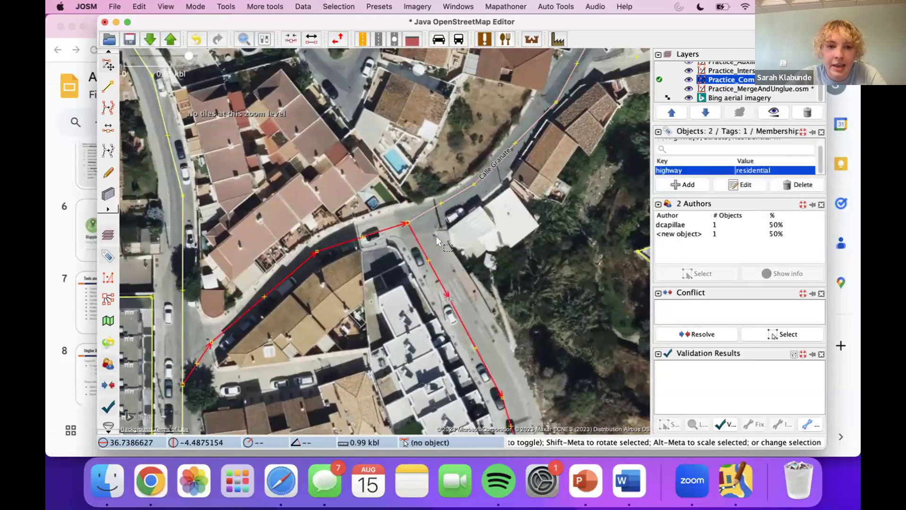
pyautogui.click(432, 265)
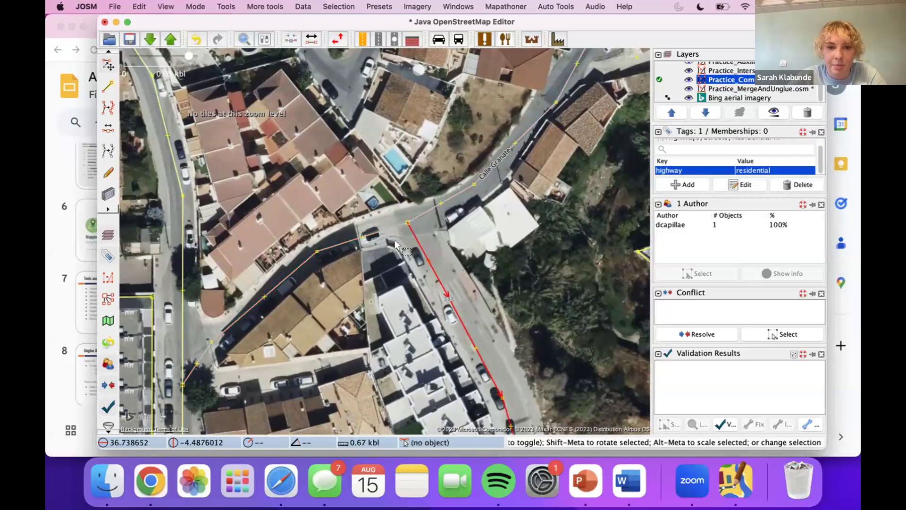
# Combine the split-off western residential segment with Calle Granate and check the combined way's tags
pyautogui.moveTo(430, 216); pyautogui.dragTo(429, 256)
pyautogui.click(381, 250)
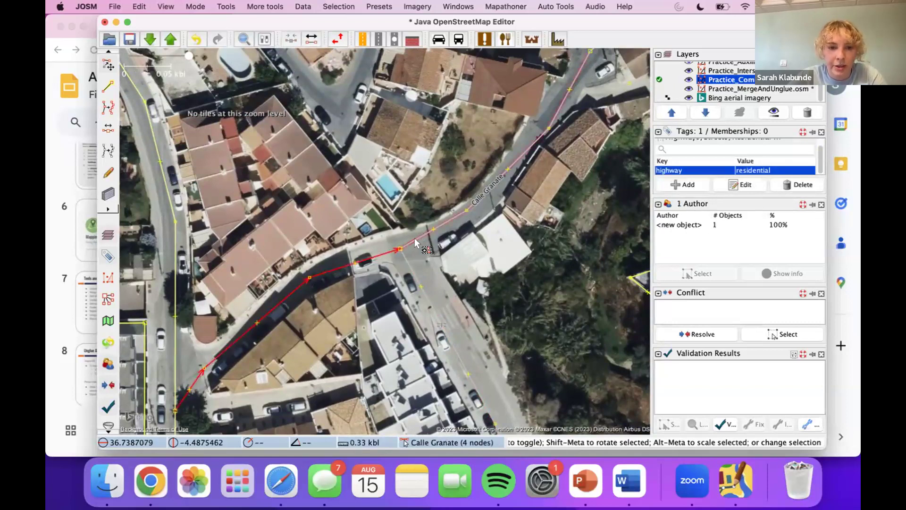
pyautogui.keyDown('shift'); pyautogui.click(414, 238); pyautogui.keyUp('shift')
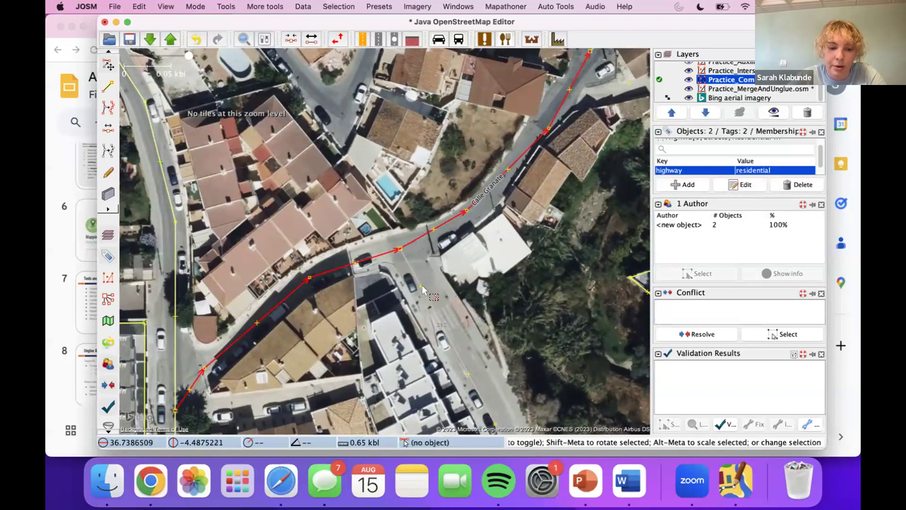
pyautogui.press('c')
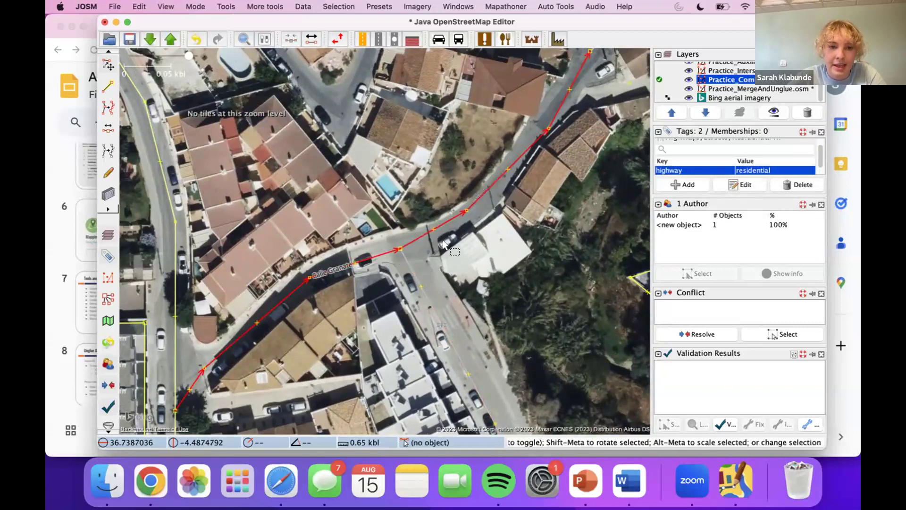
pyautogui.click(422, 251)
pyautogui.click(419, 238)
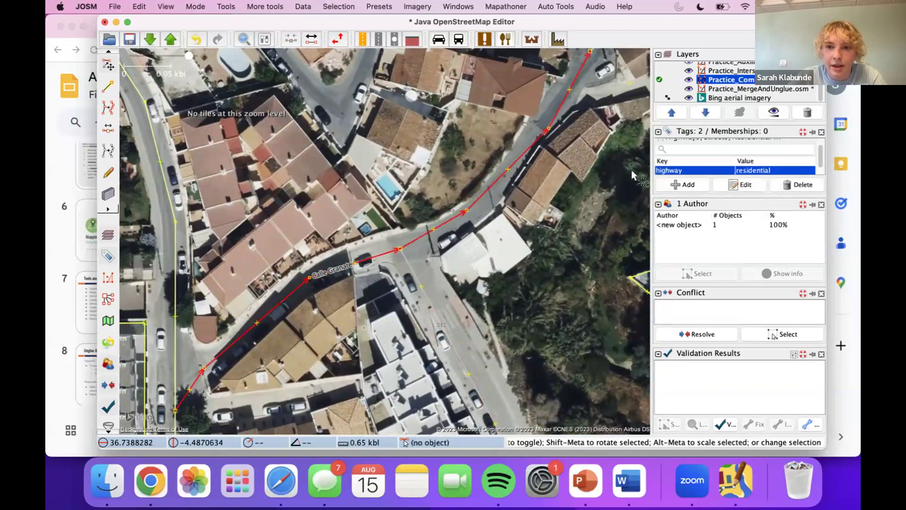
pyautogui.scroll(-1, 666, 165)
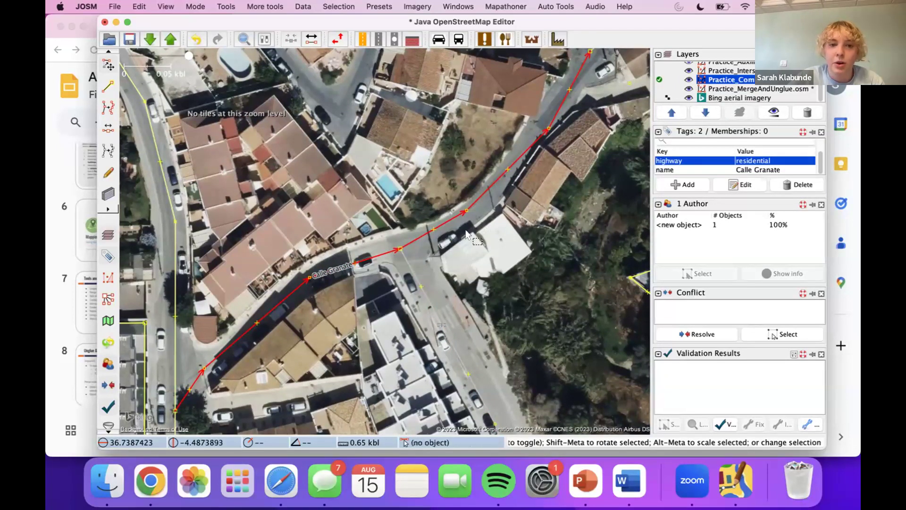
# Combine Calle Granate with its adjoining northeastern section, keeping residential as the highway value
pyautogui.click(476, 219)
pyautogui.moveTo(548, 152); pyautogui.dragTo(375, 307)
pyautogui.click(395, 232)
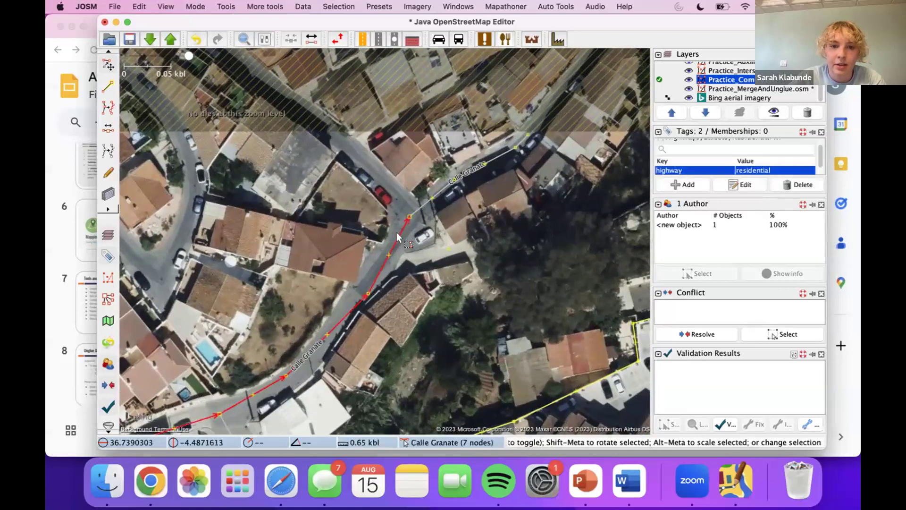
pyautogui.keyDown('shift'); pyautogui.click(424, 209); pyautogui.keyUp('shift')
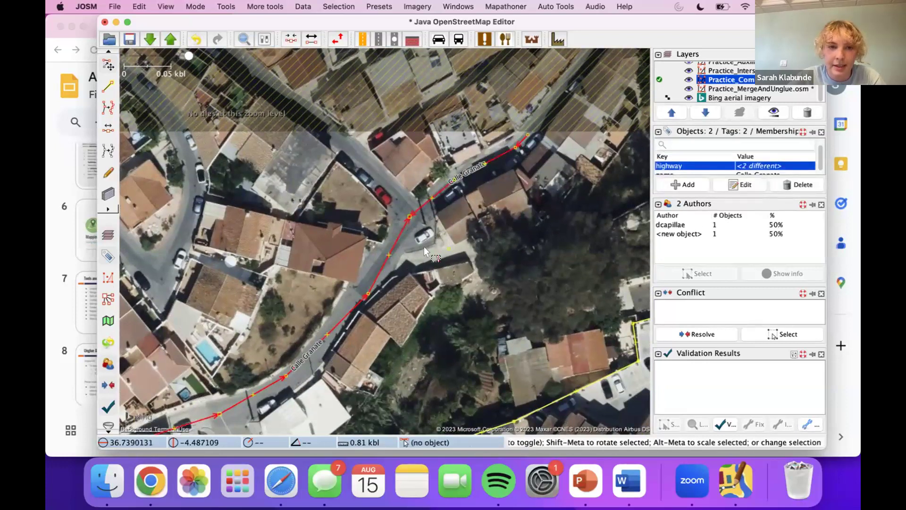
pyautogui.click(227, 7)
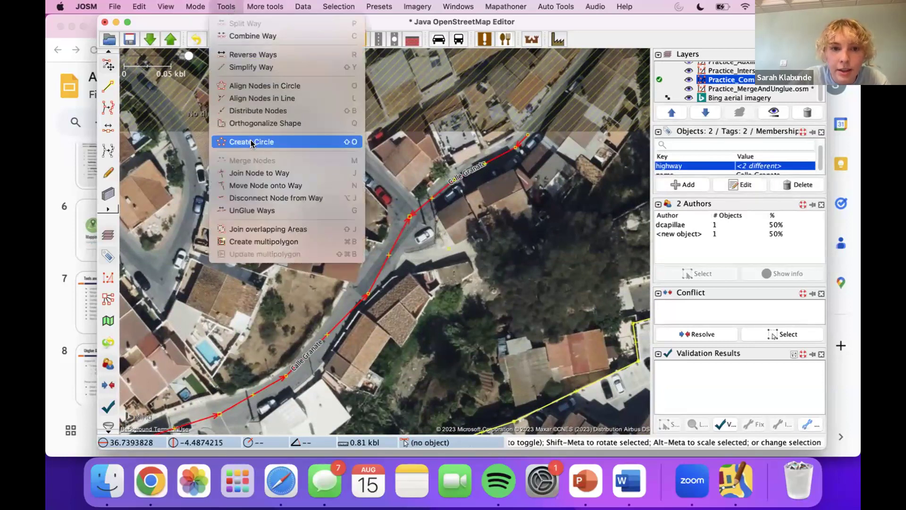
pyautogui.click(251, 38)
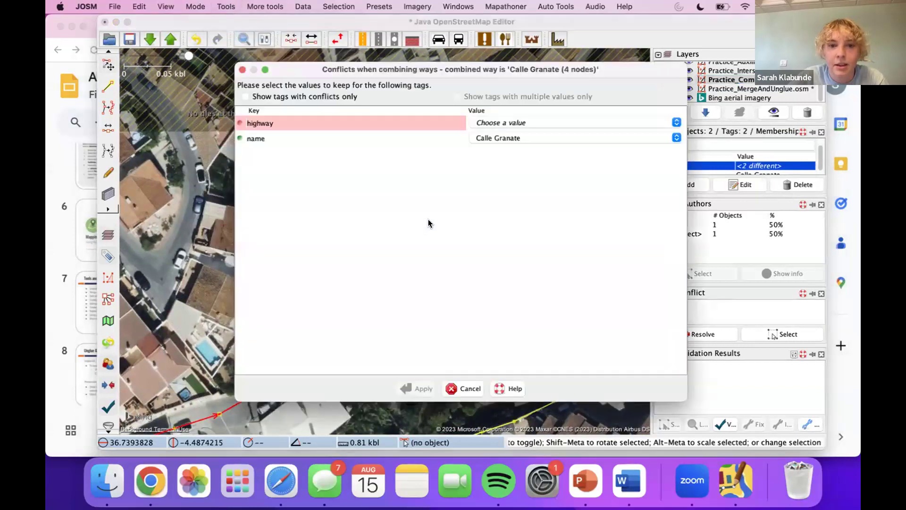
pyautogui.click(497, 125)
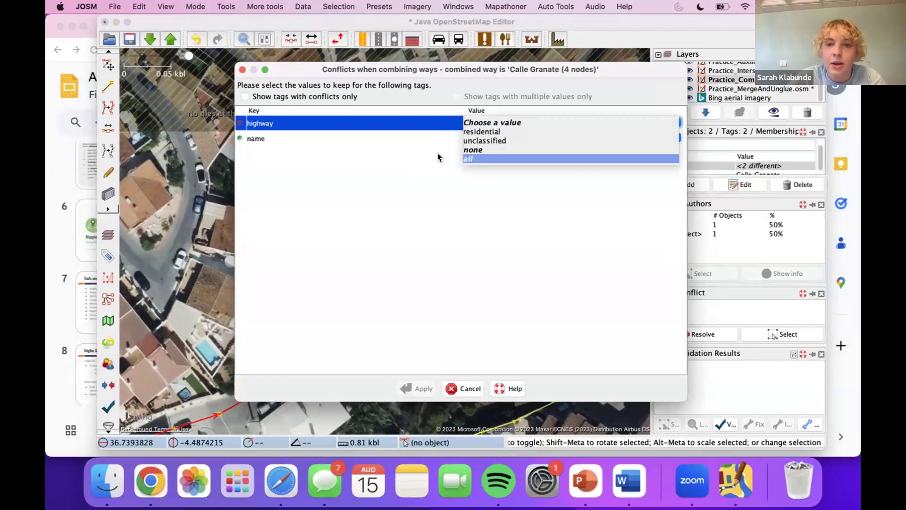
pyautogui.click(488, 132)
pyautogui.click(417, 386)
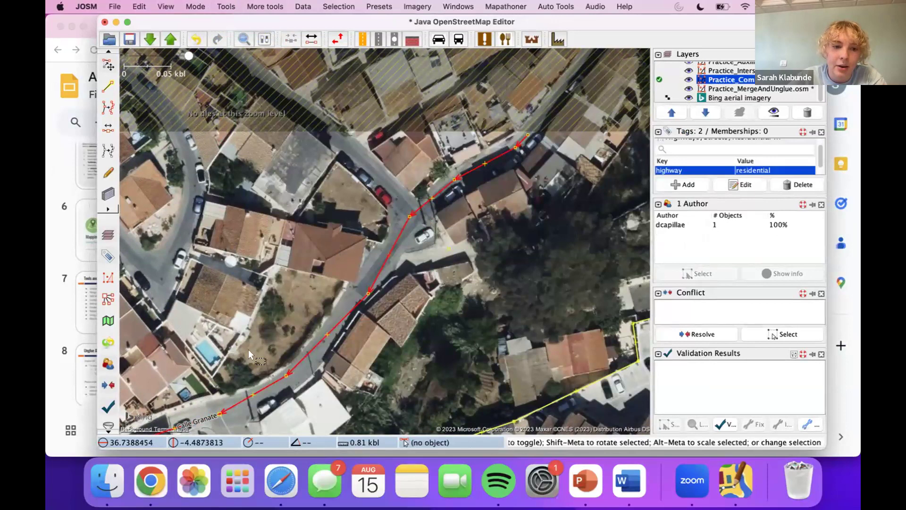
# Examine the walled housing compound east of Calle Granate and the outline of its enclosing way
pyautogui.click(463, 265)
pyautogui.moveTo(450, 291); pyautogui.dragTo(468, 207)
pyautogui.moveTo(439, 269); pyautogui.dragTo(485, 213)
pyautogui.scroll(-3, 485, 214)
pyautogui.click(449, 226)
pyautogui.click(533, 193)
pyautogui.moveTo(534, 193); pyautogui.dragTo(485, 210)
pyautogui.click(484, 193)
pyautogui.click(487, 200)
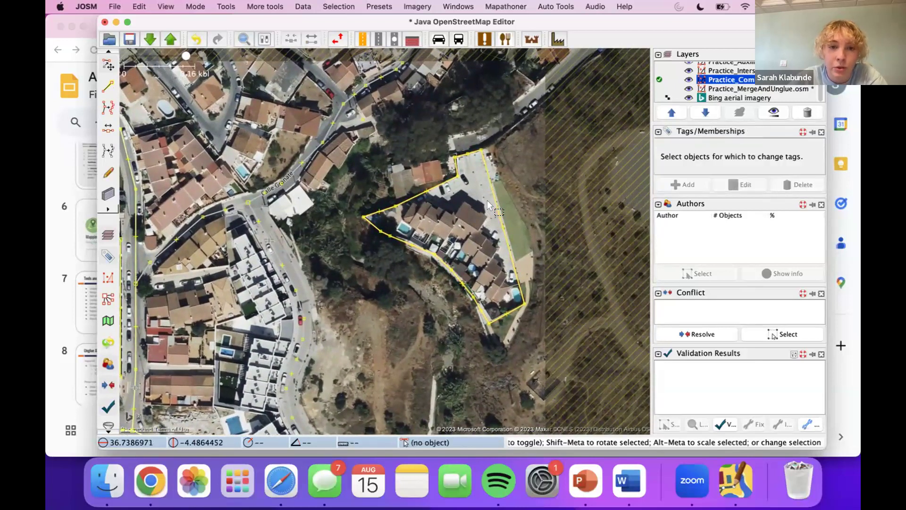
pyautogui.click(463, 212)
pyautogui.moveTo(485, 195); pyautogui.dragTo(420, 194)
pyautogui.scroll(3, 431, 216)
pyautogui.click(431, 216)
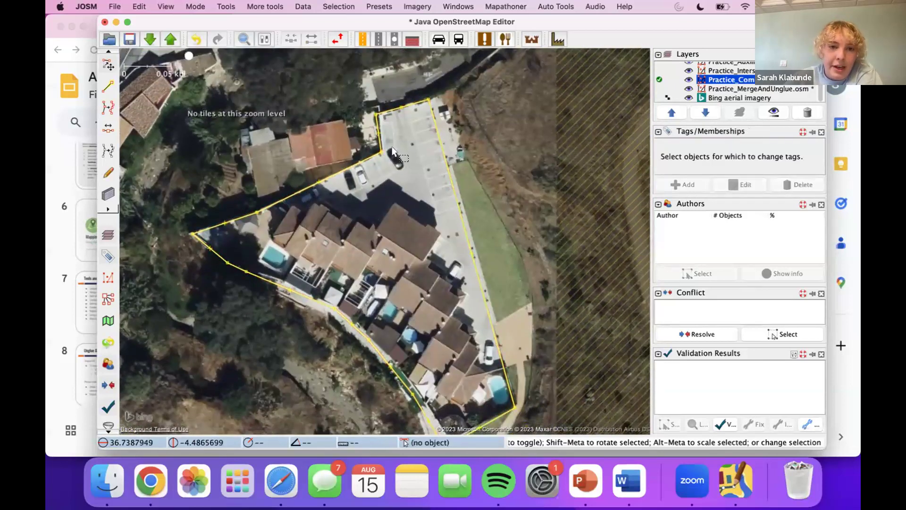
pyautogui.click(387, 113)
pyautogui.click(346, 202)
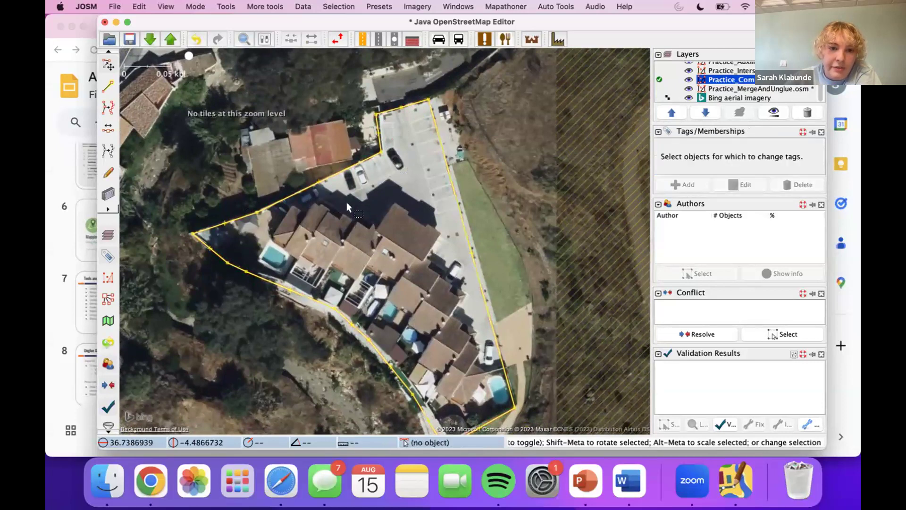
# Select the closed barrier=wall way around the housing compound and examine its eastern side and corners
pyautogui.moveTo(401, 253); pyautogui.dragTo(365, 219)
pyautogui.click(372, 363)
pyautogui.scroll(3, 415, 361)
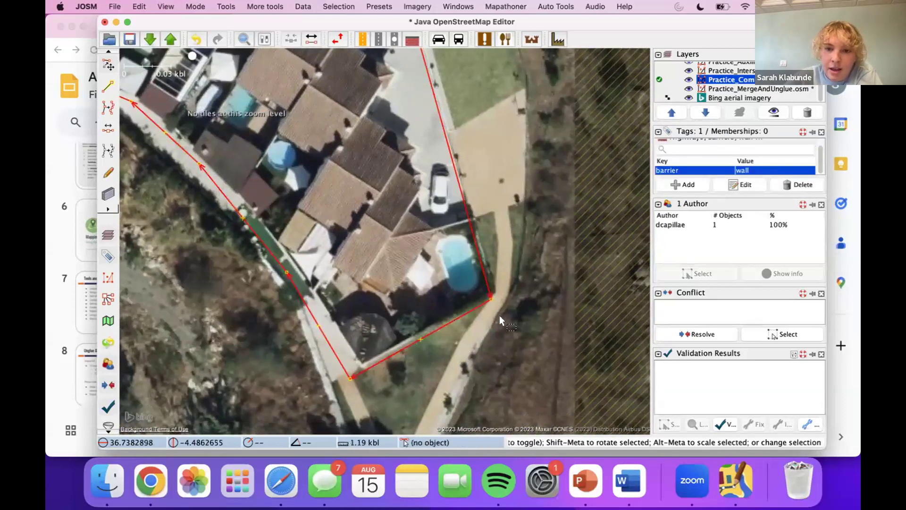
pyautogui.moveTo(493, 314); pyautogui.dragTo(473, 338)
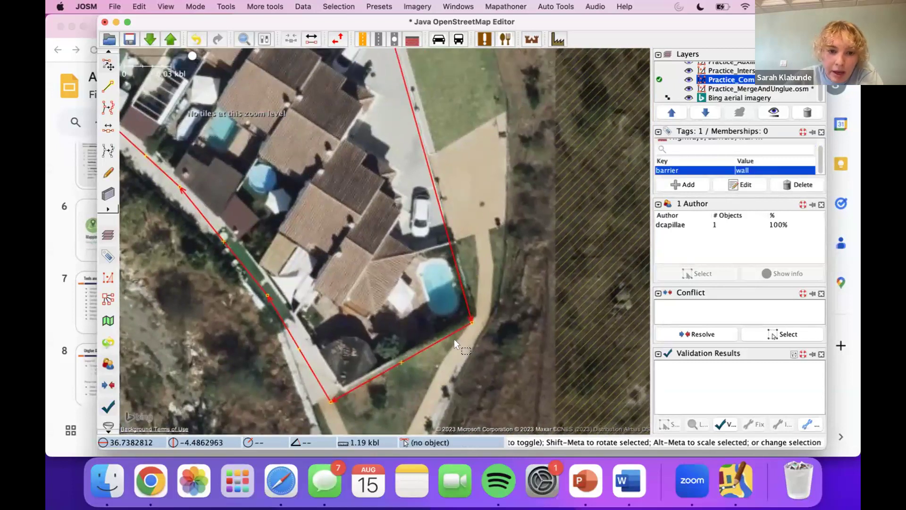
pyautogui.scroll(2, 444, 312)
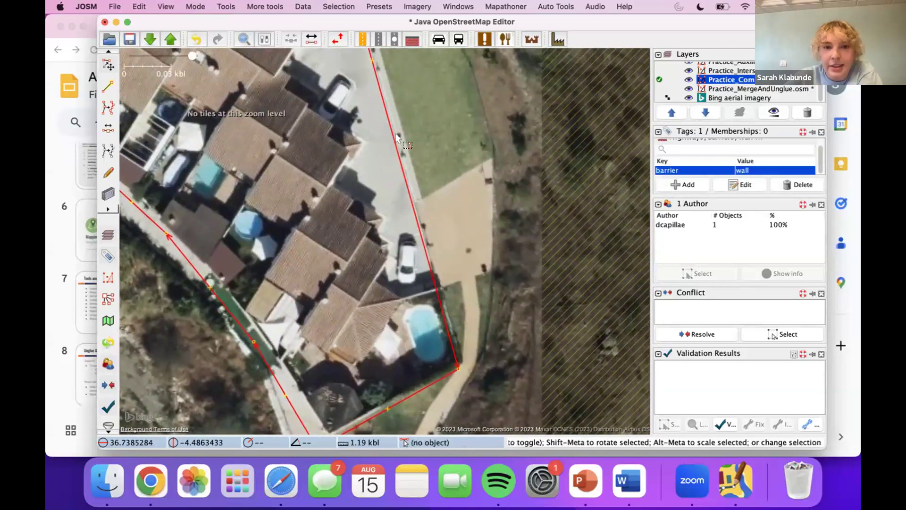
pyautogui.click(427, 179)
pyautogui.scroll(2, 449, 254)
pyautogui.scroll(-3, 448, 254)
pyautogui.click(421, 191)
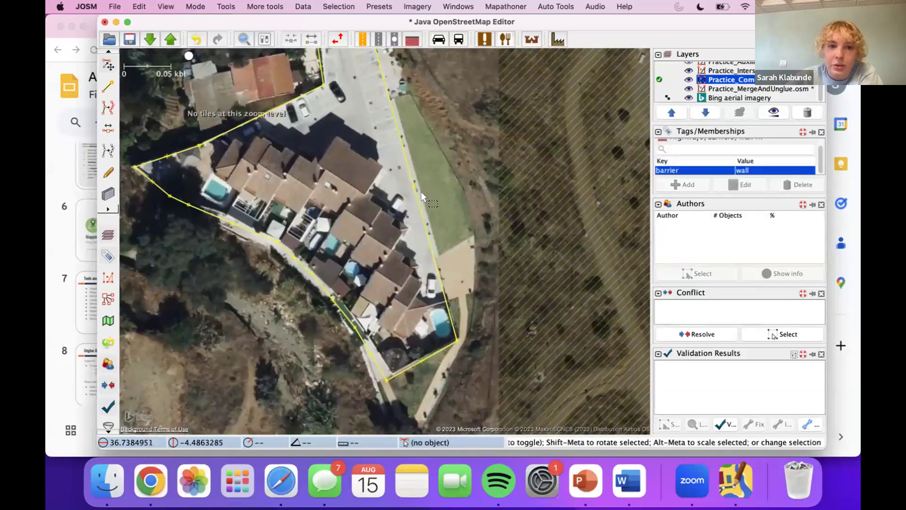
pyautogui.scroll(2, 448, 231)
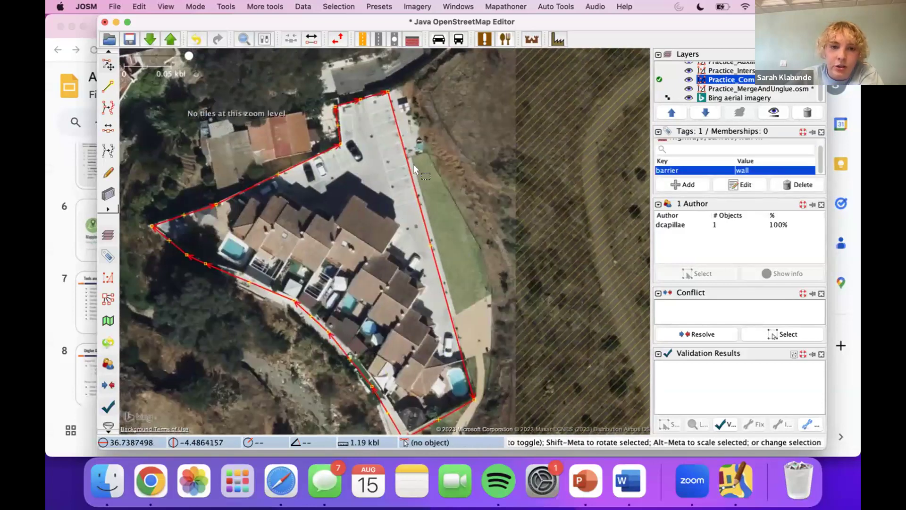
# Split the closed wall way at its northeastern and southeastern corner nodes
pyautogui.click(404, 118)
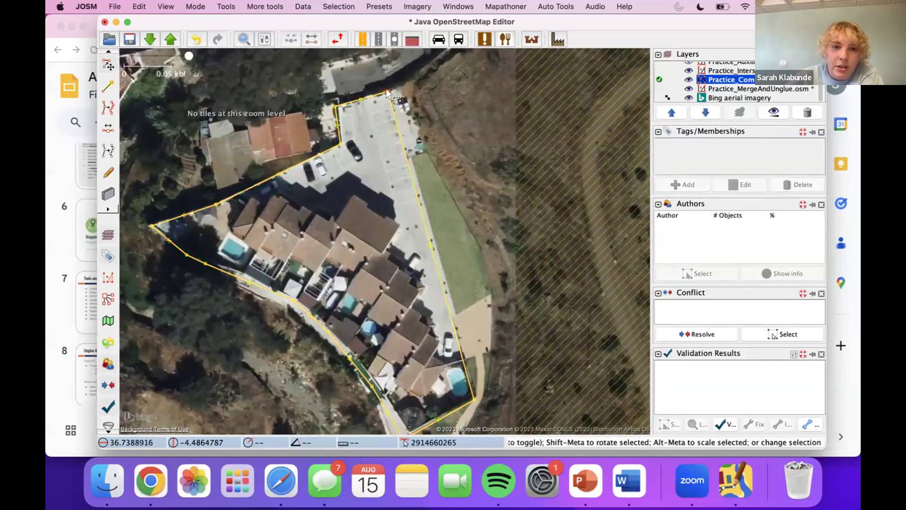
pyautogui.click(385, 93)
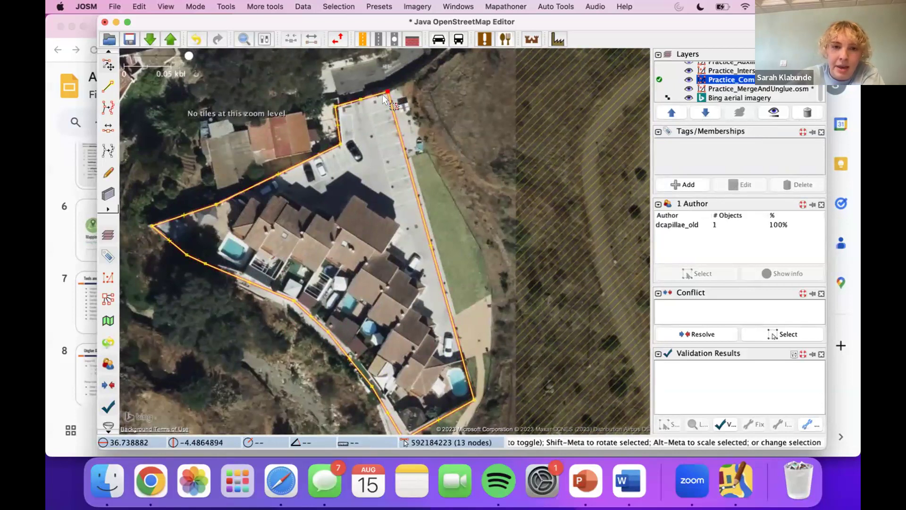
pyautogui.press('p')
pyautogui.click(215, 355)
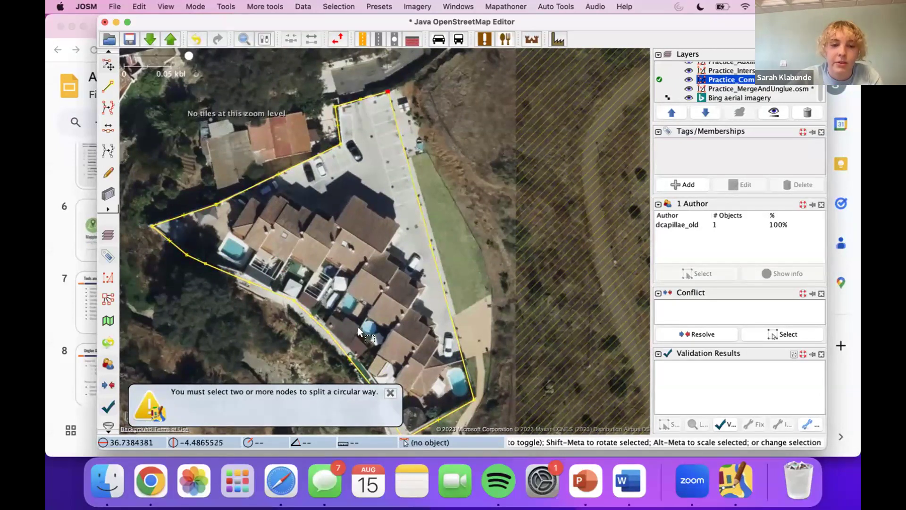
pyautogui.keyDown('shift'); pyautogui.click(473, 399); pyautogui.keyUp('shift')
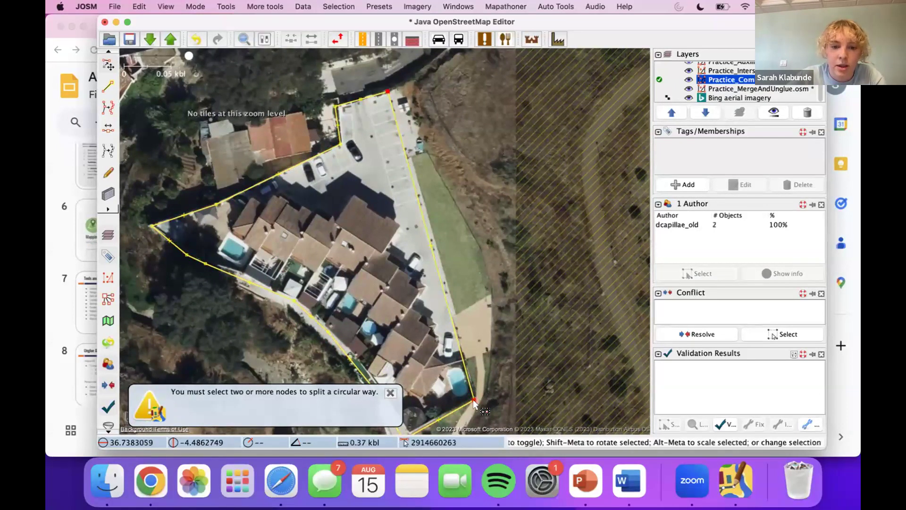
pyautogui.press('p')
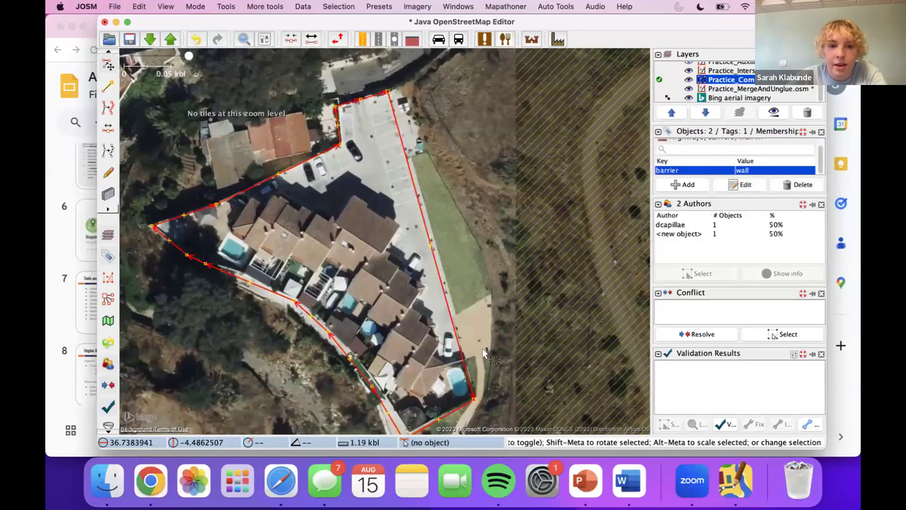
# Detach the eastern wall segment's two end nodes from the rest of the wall and move the segment east of the compound
pyautogui.moveTo(455, 299)
pyautogui.mouseDown()
pyautogui.moveTo(445, 300)
pyautogui.moveTo(461, 292)
pyautogui.moveTo(450, 299)
pyautogui.mouseUp()
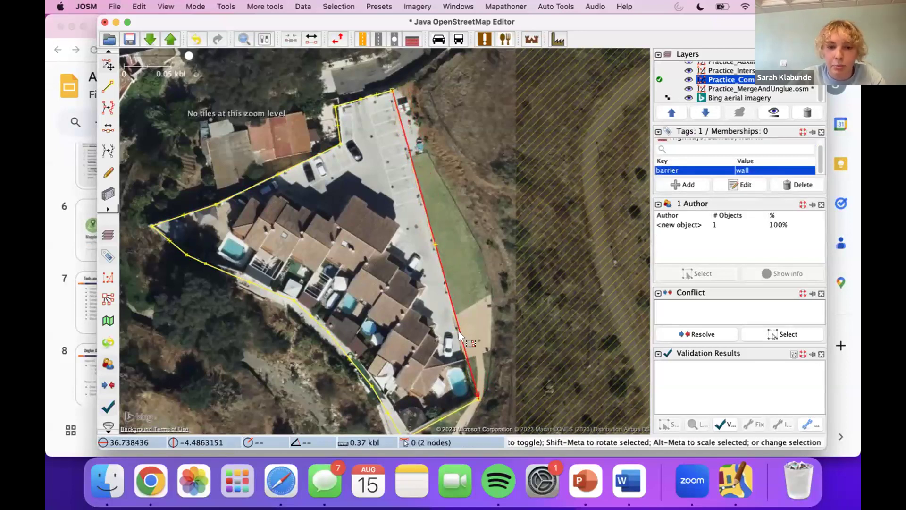
pyautogui.click(478, 395)
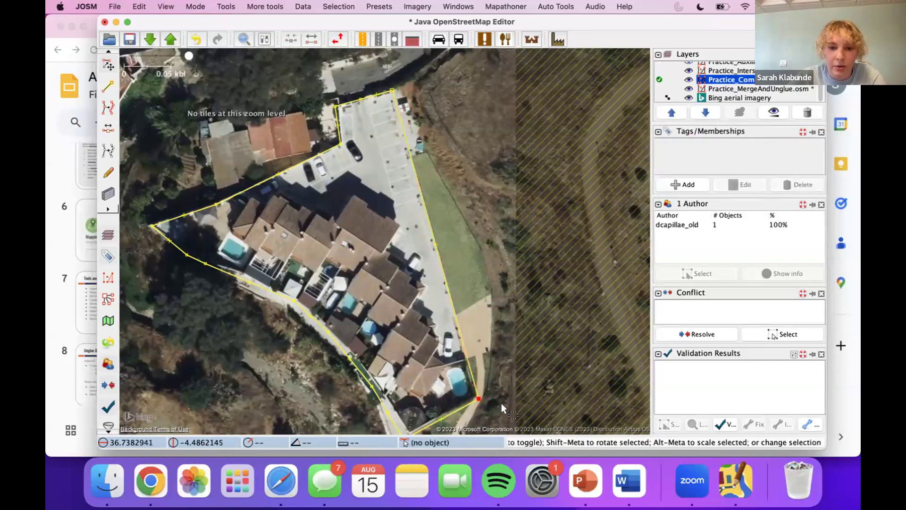
pyautogui.click(398, 92)
pyautogui.moveTo(398, 92); pyautogui.dragTo(426, 132)
pyautogui.click(400, 118)
pyautogui.click(457, 169)
pyautogui.moveTo(457, 169); pyautogui.dragTo(461, 138)
pyautogui.moveTo(468, 204); pyautogui.dragTo(466, 164)
pyautogui.moveTo(450, 220); pyautogui.dragTo(483, 213)
pyautogui.scroll(-3, 459, 218)
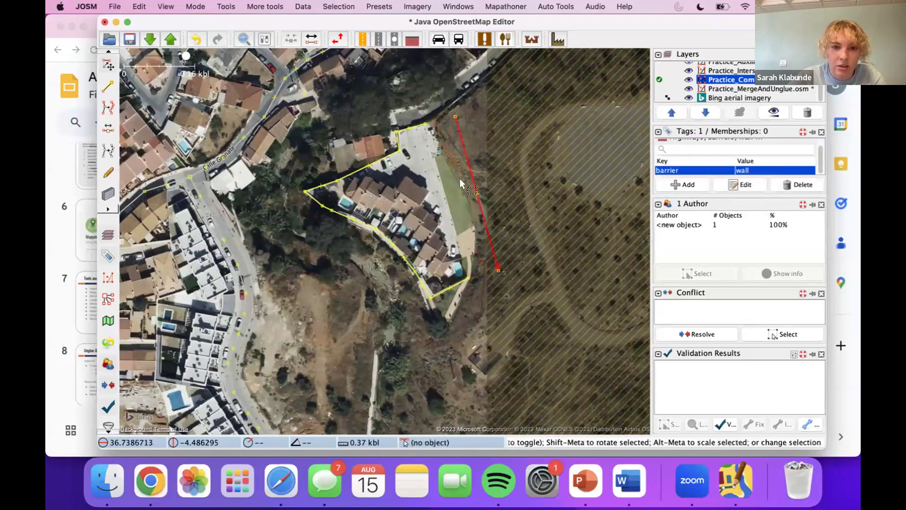
pyautogui.moveTo(474, 196); pyautogui.dragTo(468, 201)
pyautogui.click(449, 204)
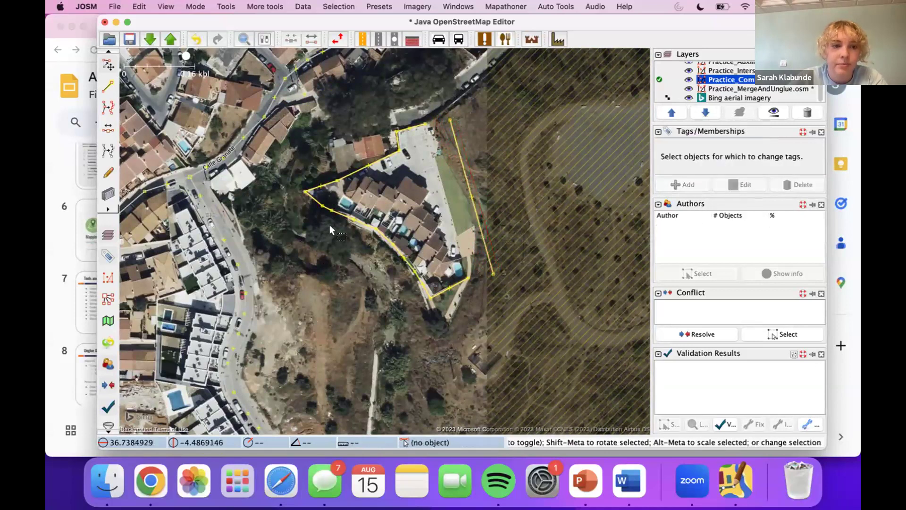
# Switch to the Advanced JOSM presentation in Google Slides, present the Split & Combine Way slide and advance to Back to JOSM
pyautogui.click(62, 231)
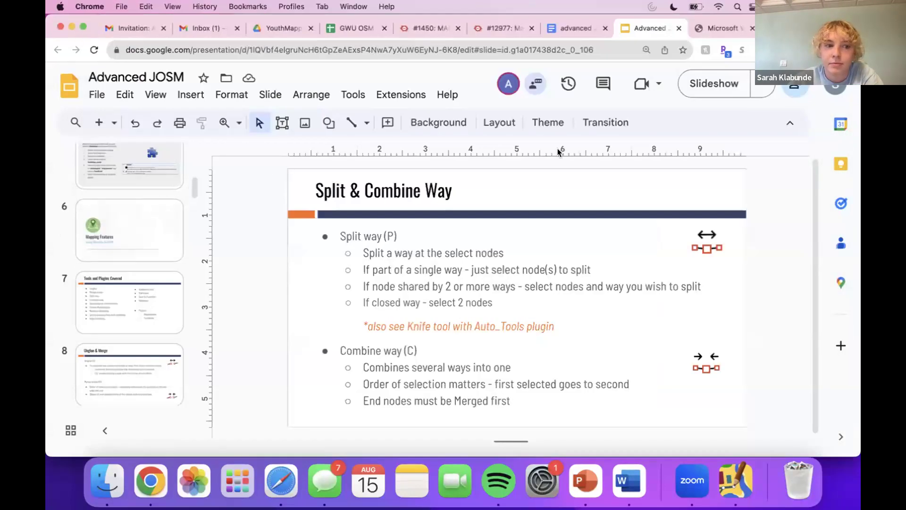
pyautogui.click(712, 94)
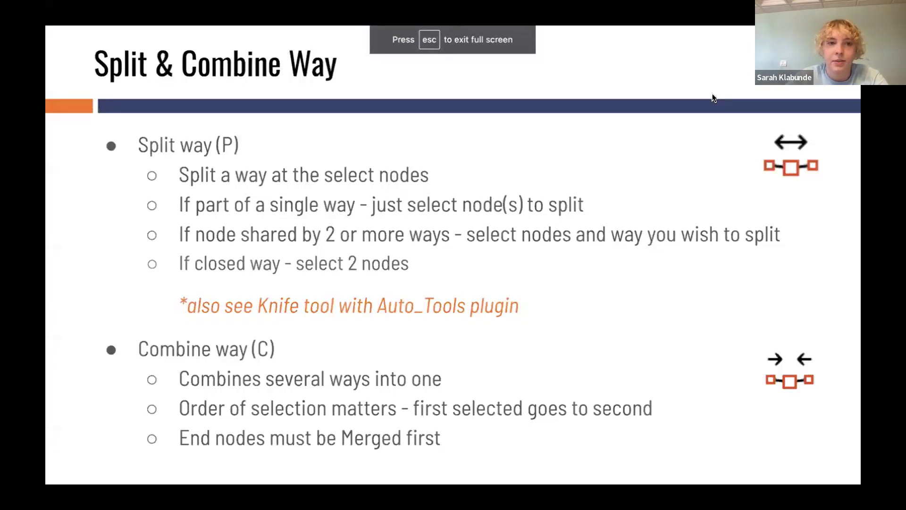
pyautogui.press('Right')
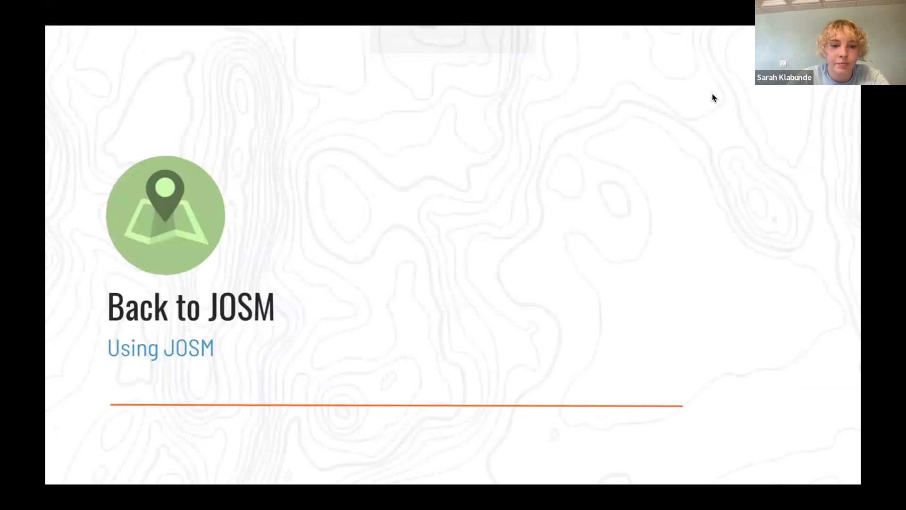
# Present the Nodes at Intersections & Multipolygons slide, switch to JOSM and activate the Practice_Intersection.osm layer
pyautogui.press('Right')
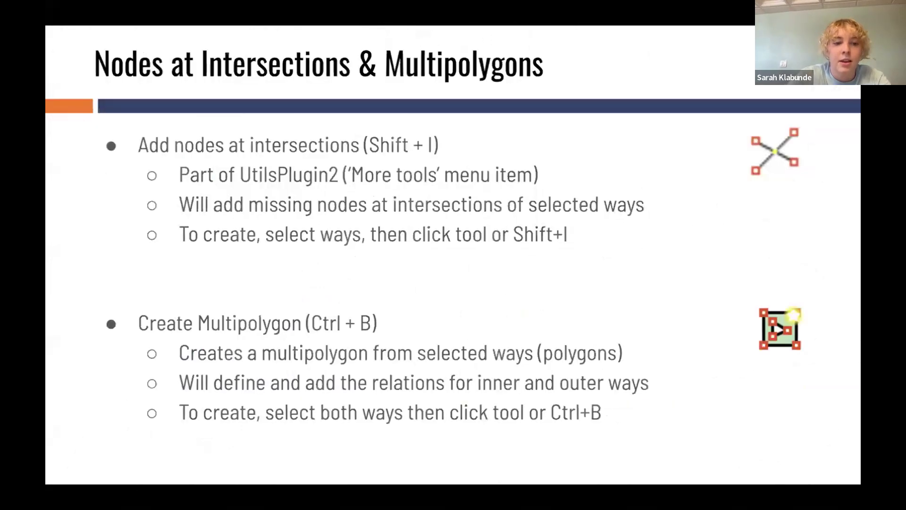
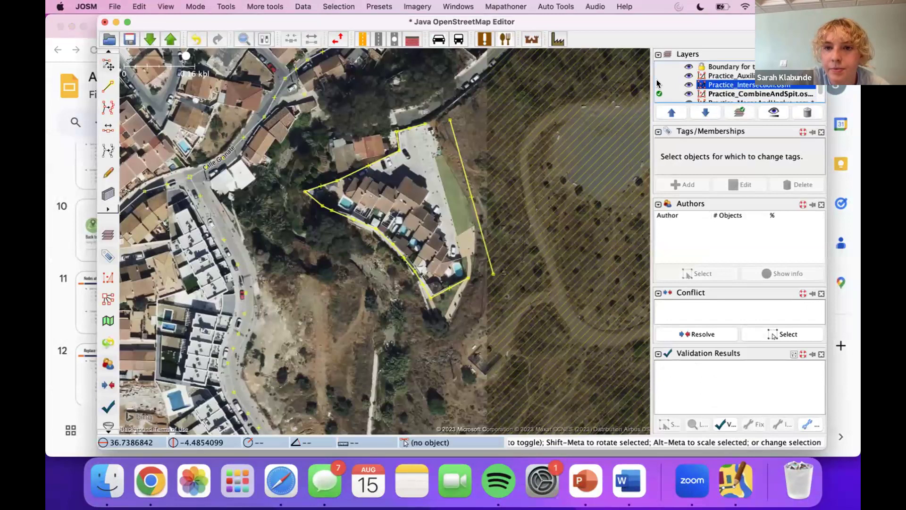
pyautogui.rightClick(715, 84)
pyautogui.click(751, 112)
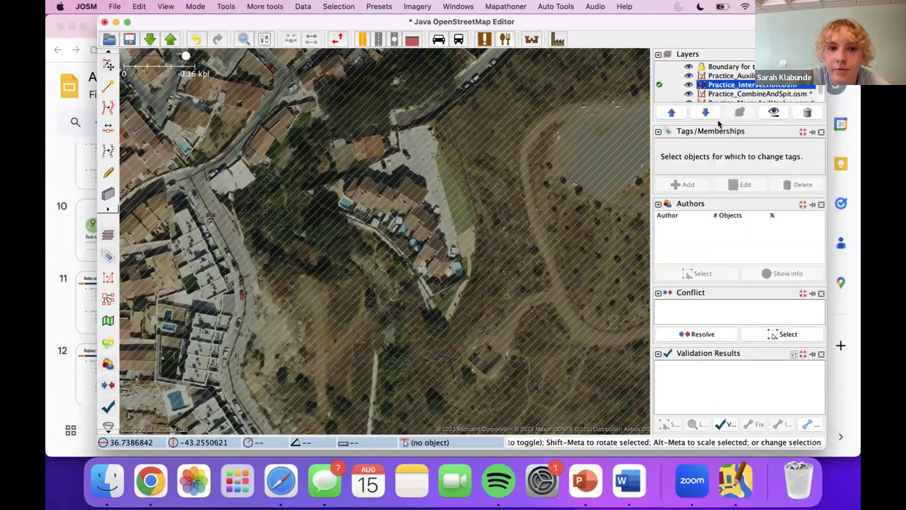
# Add the missing shared node where Rua Juiz de Fora crosses Rua Sá Viana
pyautogui.click(370, 261)
pyautogui.click(376, 250)
pyautogui.click(385, 266)
pyautogui.scroll(5, 374, 257)
pyautogui.click(350, 214)
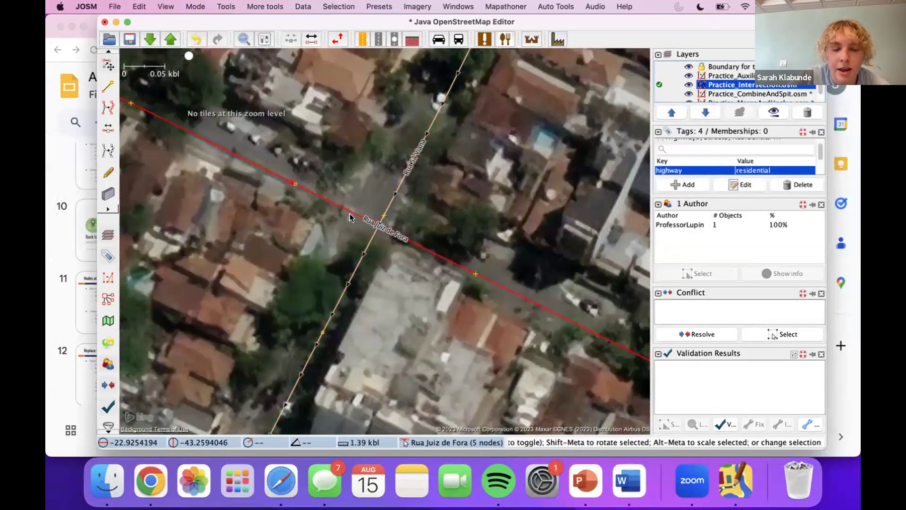
pyautogui.click(398, 190)
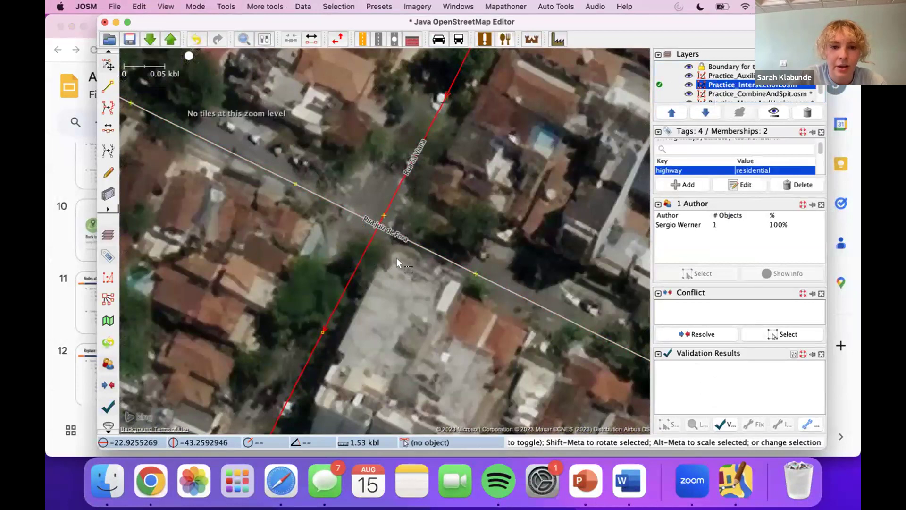
pyautogui.click(397, 236)
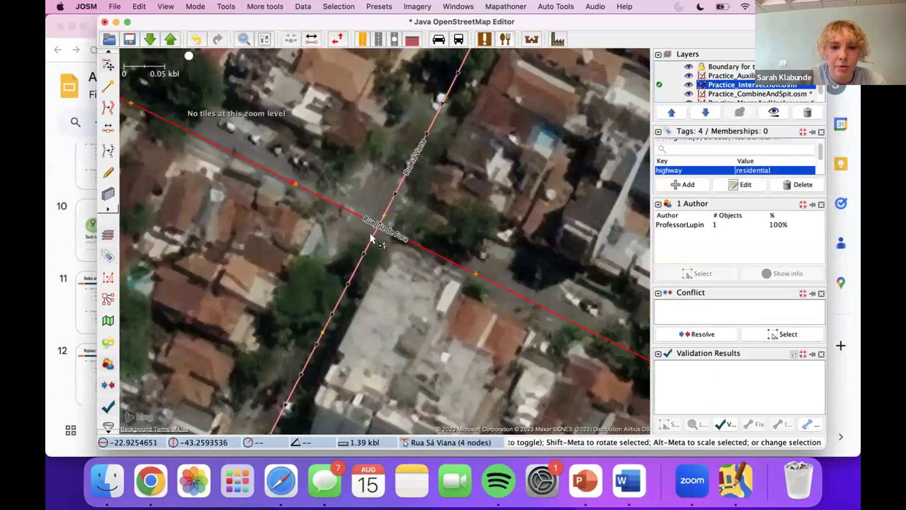
pyautogui.keyDown('shift'); pyautogui.click(371, 239); pyautogui.keyUp('shift')
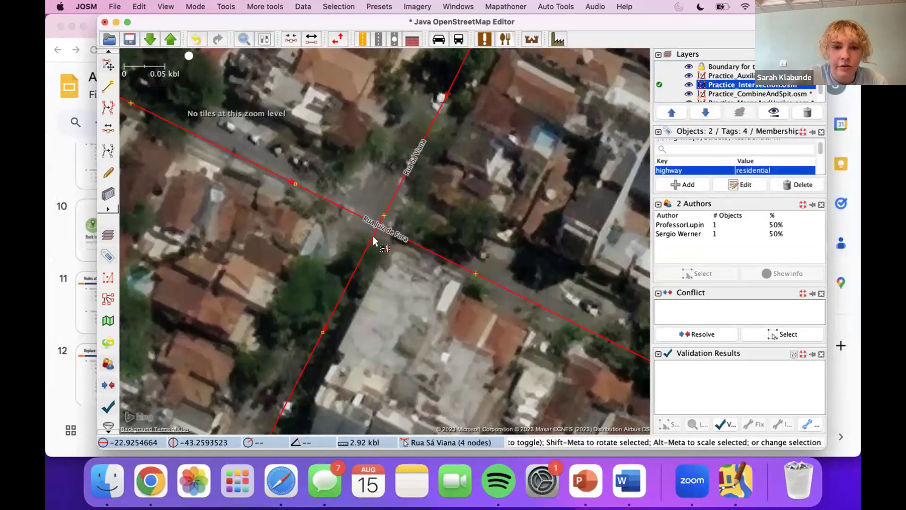
pyautogui.hotkey('shift', 'i')
pyautogui.click(384, 236)
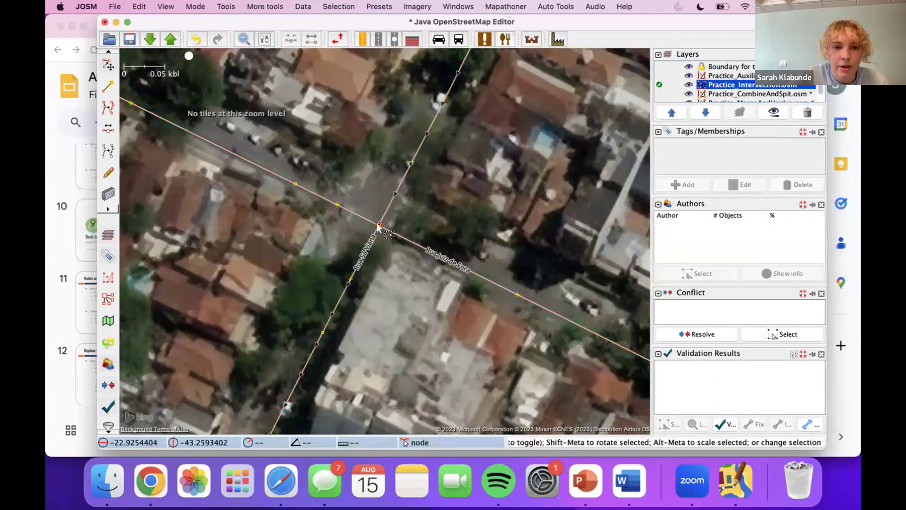
pyautogui.click(391, 229)
# Add the missing intersection node where Rua Henrique Morize crosses the western end of Rua Juiz de Fora
pyautogui.scroll(-3, 421, 236)
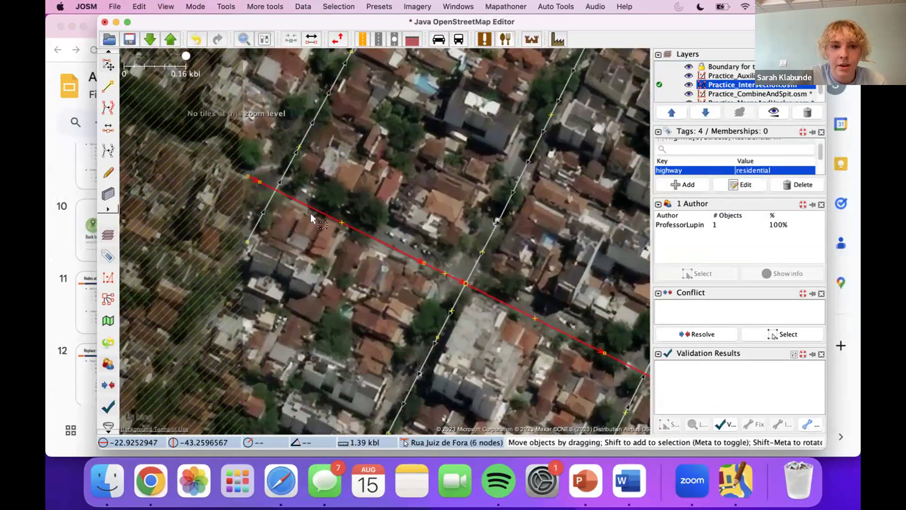
pyautogui.scroll(3, 311, 222)
pyautogui.scroll(2, 314, 231)
pyautogui.click(323, 229)
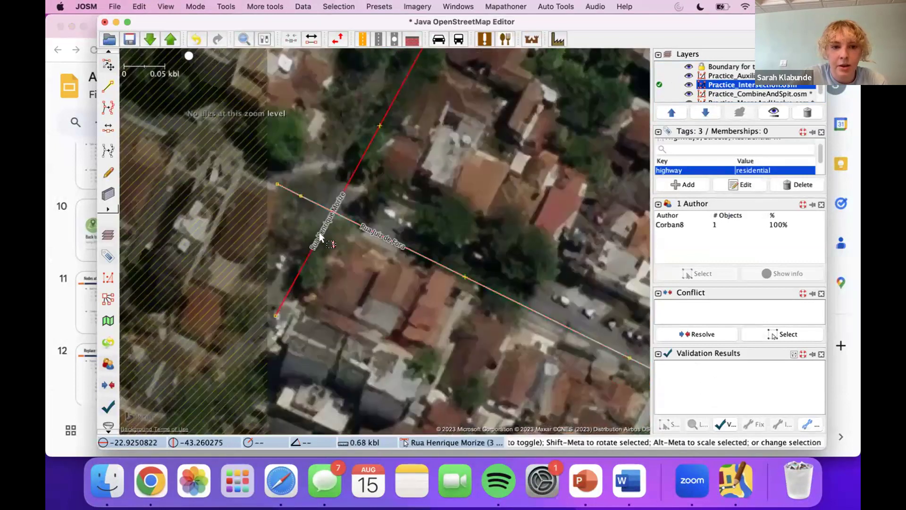
pyautogui.keyDown('shift'); pyautogui.click(358, 223); pyautogui.keyUp('shift')
pyautogui.click(226, 6)
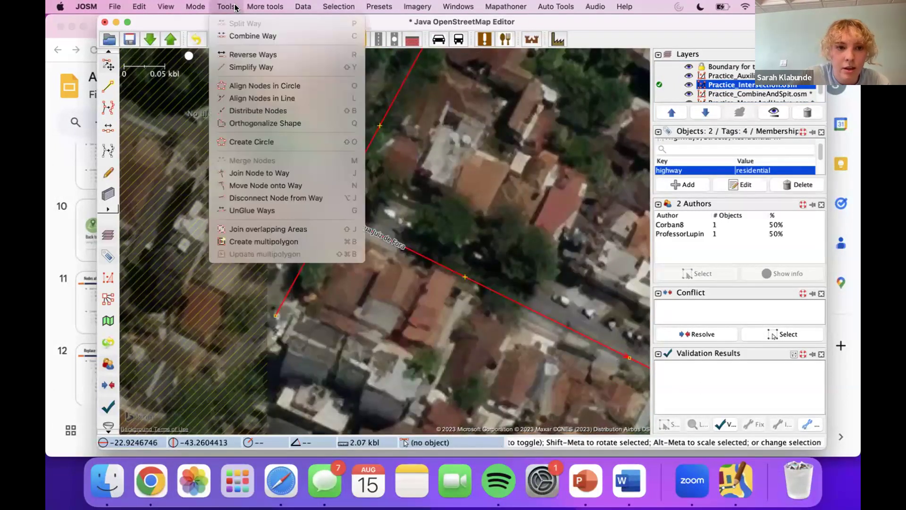
pyautogui.moveTo(267, 6)
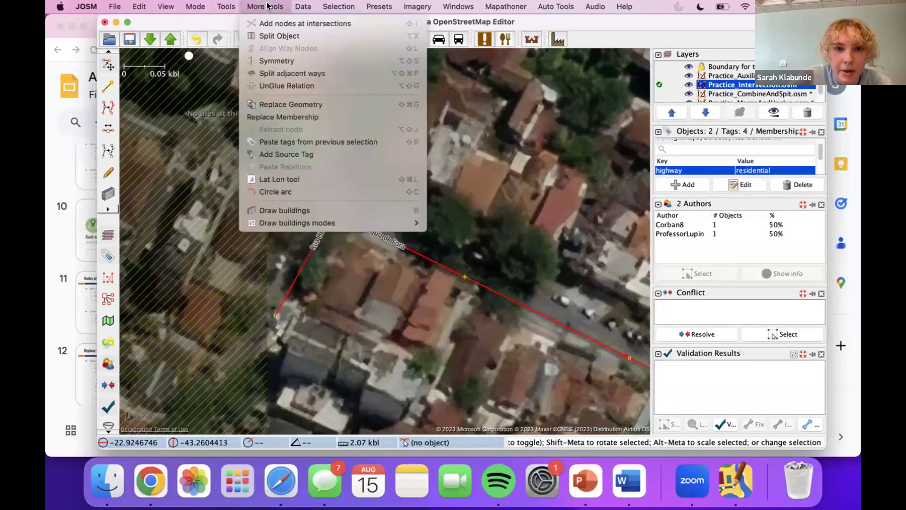
pyautogui.click(285, 24)
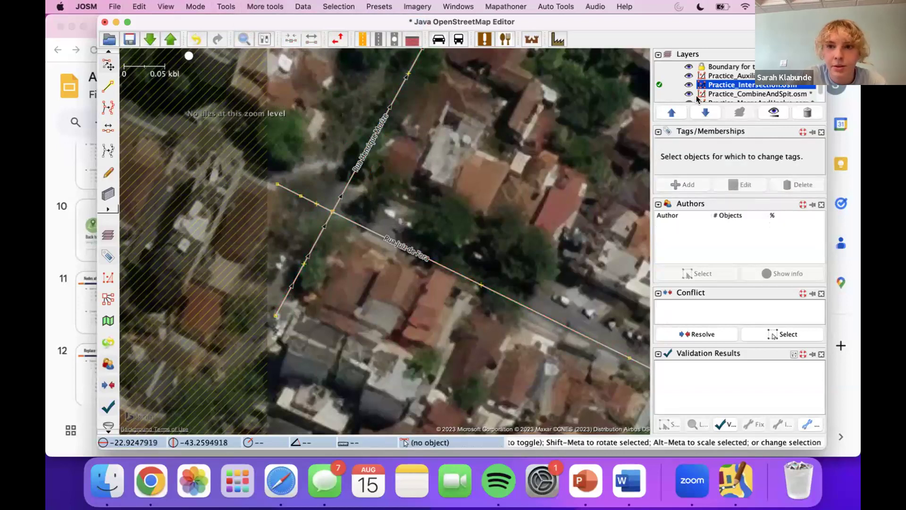
# Bring the replace geom layer's data into view and make it the active layer
pyautogui.scroll(2, 708, 95)
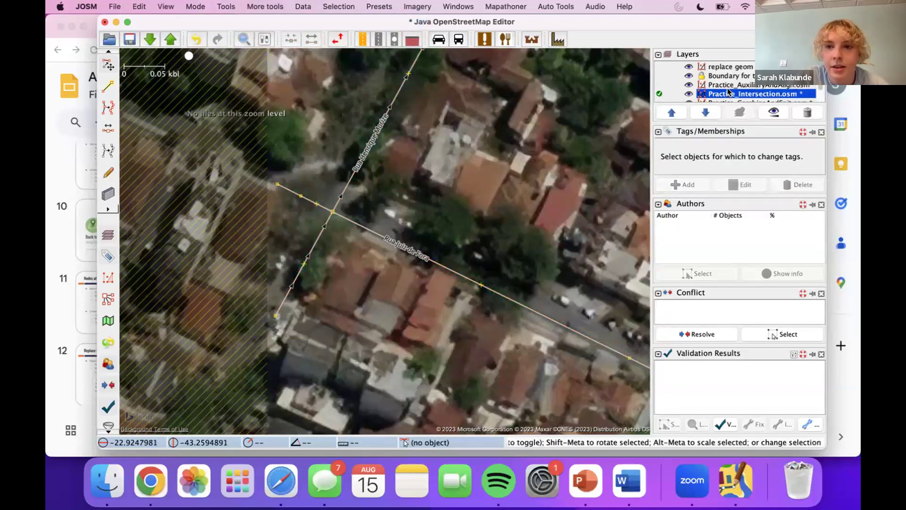
pyautogui.click(721, 79)
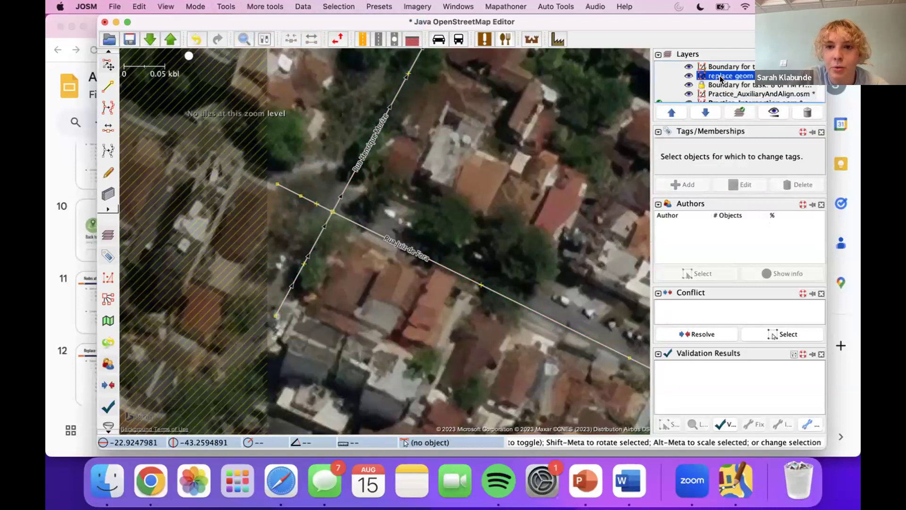
pyautogui.rightClick(720, 80)
pyautogui.click(742, 106)
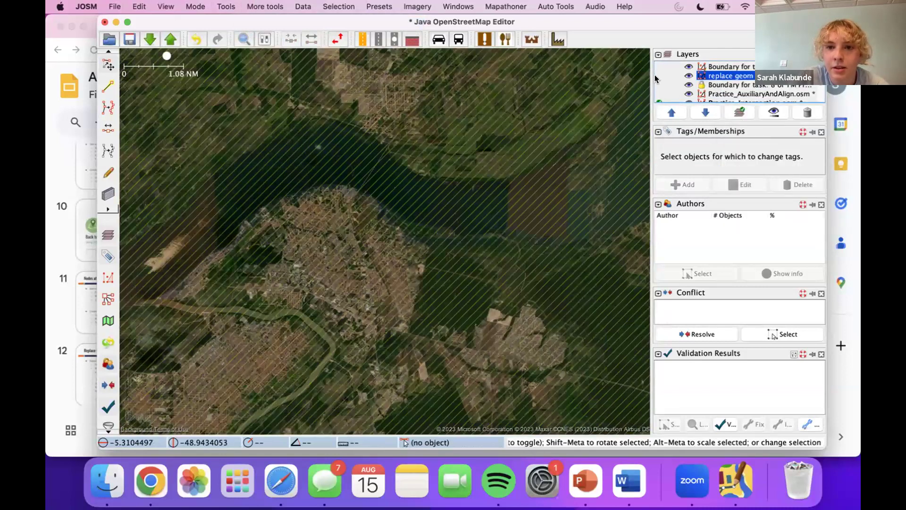
pyautogui.click(658, 76)
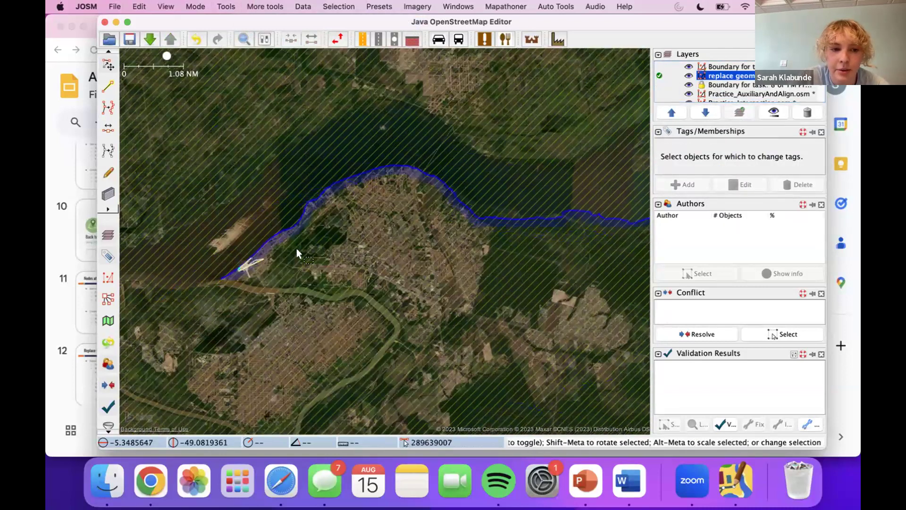
# Examine the large building beside Travessa Vitoria Regia and compare its mapped outline with the roof in the imagery
pyautogui.scroll(4, 290, 246)
pyautogui.scroll(6, 299, 263)
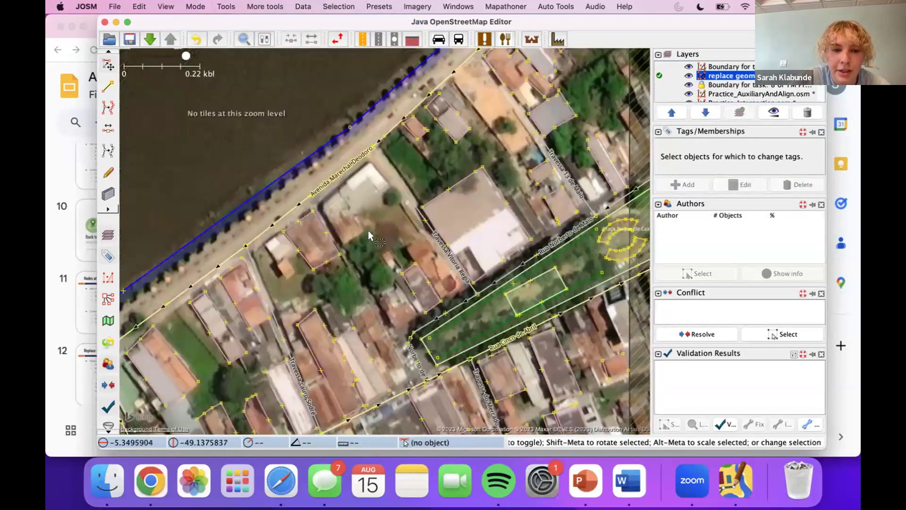
pyautogui.moveTo(392, 248); pyautogui.dragTo(380, 236)
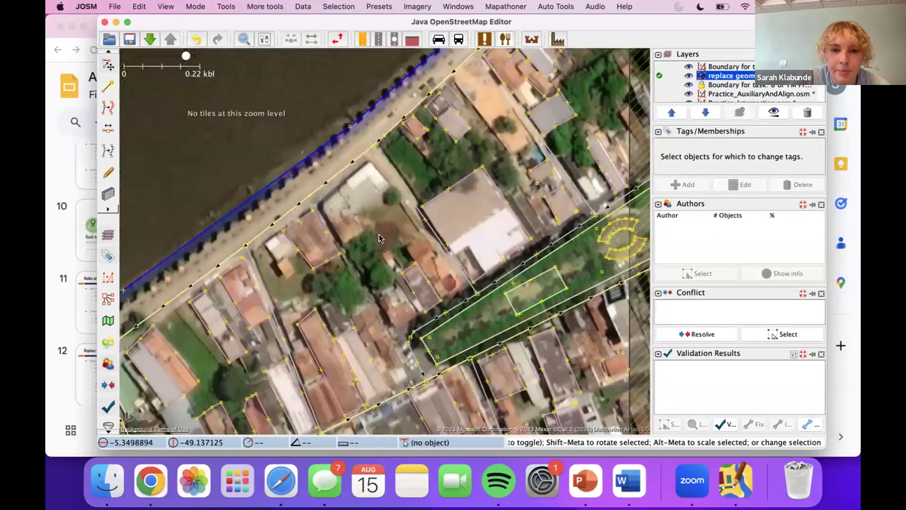
pyautogui.moveTo(470, 194); pyautogui.dragTo(429, 206)
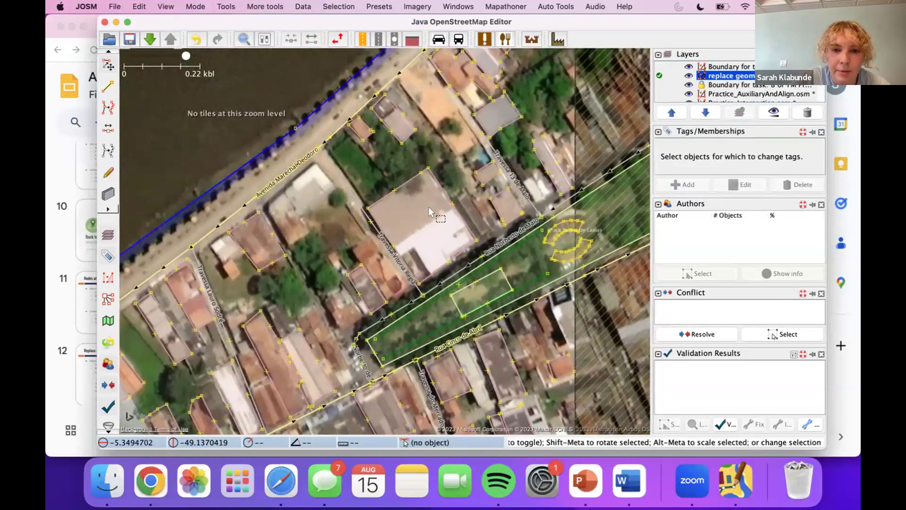
pyautogui.scroll(2, 427, 206)
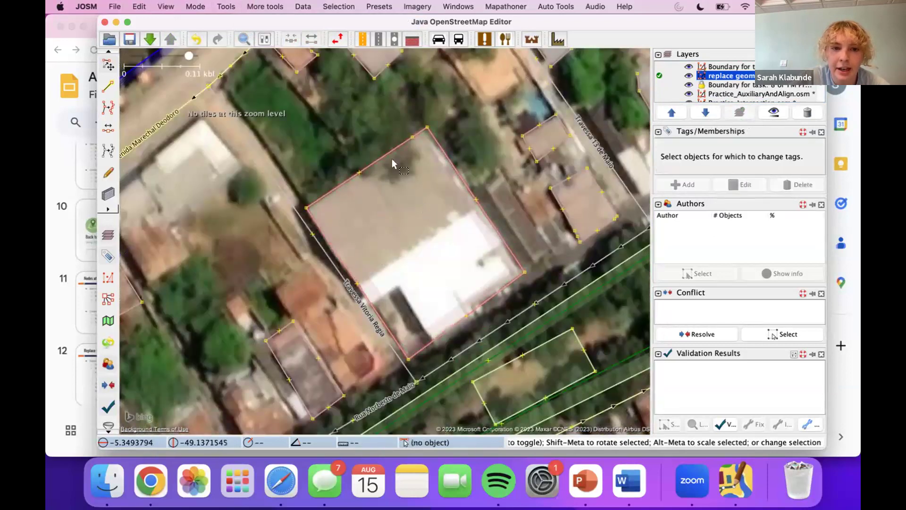
pyautogui.click(368, 303)
pyautogui.click(420, 297)
pyautogui.click(435, 336)
pyautogui.click(432, 309)
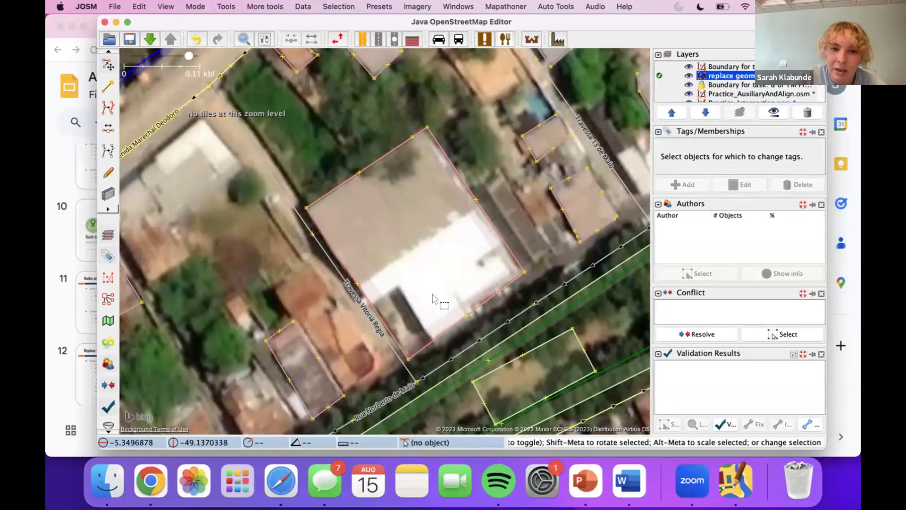
pyautogui.click(359, 276)
pyautogui.click(393, 297)
pyautogui.moveTo(399, 277); pyautogui.dragTo(405, 260)
# Move the large building's old outline southwest across Travessa Vitoria Regia, clear of the roof, and deselect it
pyautogui.scroll(-3, 405, 260)
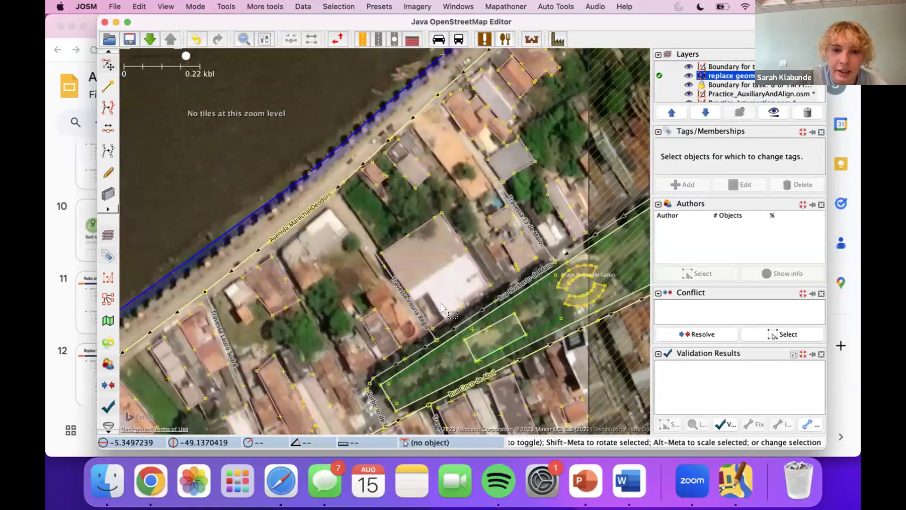
pyautogui.moveTo(443, 307); pyautogui.dragTo(339, 338)
pyautogui.scroll(3, 393, 277)
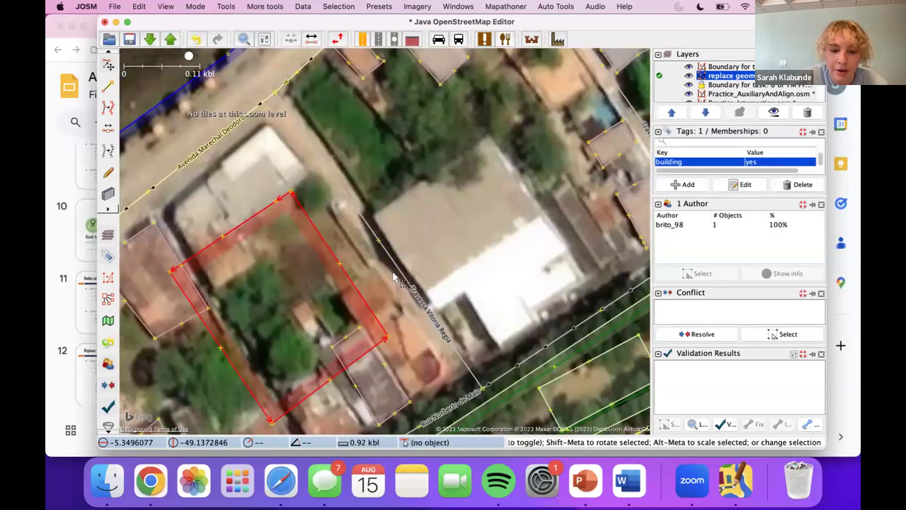
pyautogui.click(394, 274)
pyautogui.click(378, 225)
# Draw a new building outline over the large roof and extend its southeastern part to form an L-shape
pyautogui.press('b')
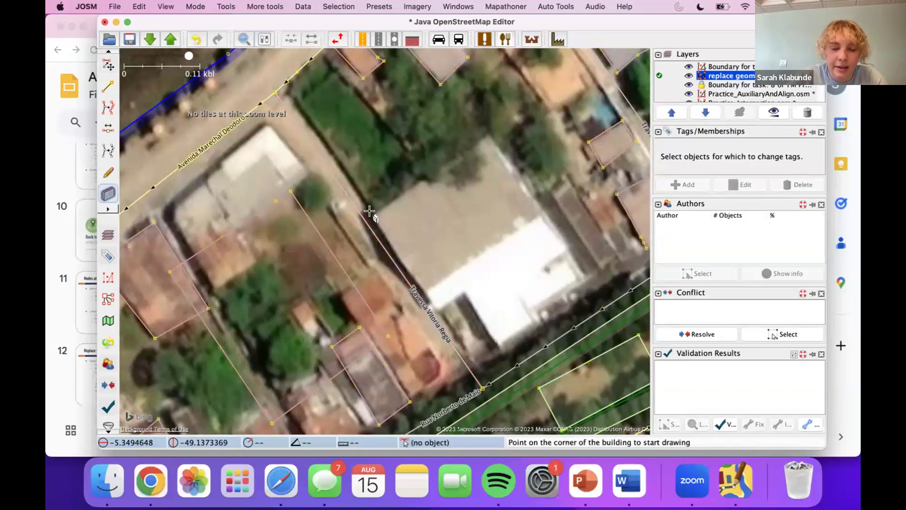
pyautogui.click(372, 214)
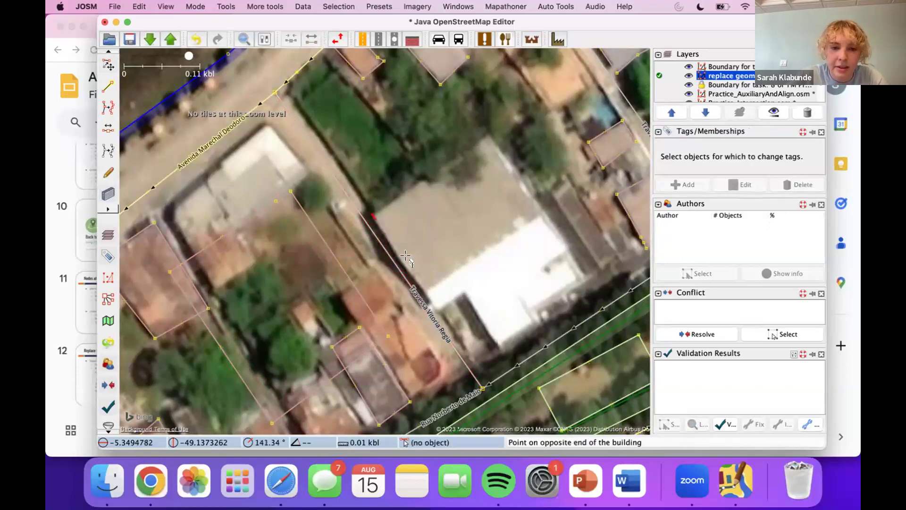
pyautogui.click(435, 310)
pyautogui.click(553, 232)
pyautogui.moveTo(463, 293)
pyautogui.mouseDown()
pyautogui.moveTo(498, 323)
pyautogui.moveTo(509, 350)
pyautogui.mouseUp()
pyautogui.press('s')
# Select the old outline and the new L-shaped building and apply Replace Geometry to them
pyautogui.click(454, 322)
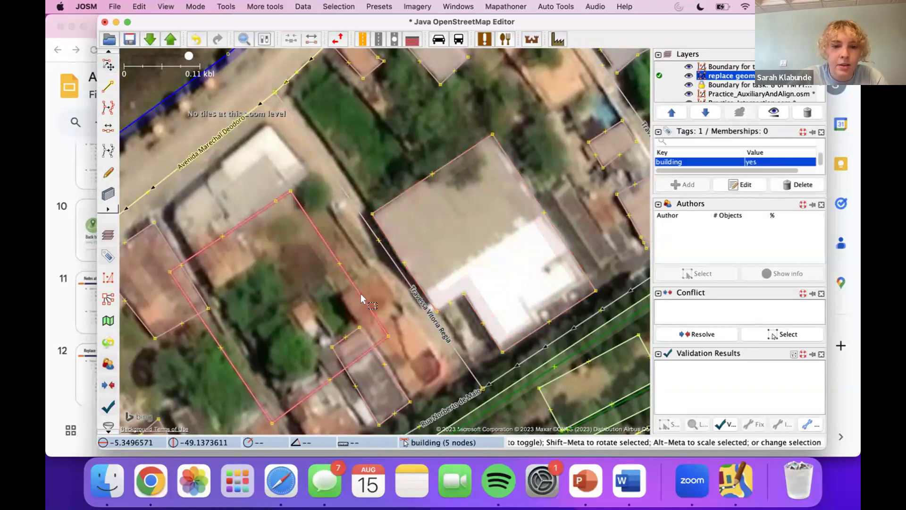
pyautogui.keyDown('shift'); pyautogui.click(391, 232); pyautogui.keyUp('shift')
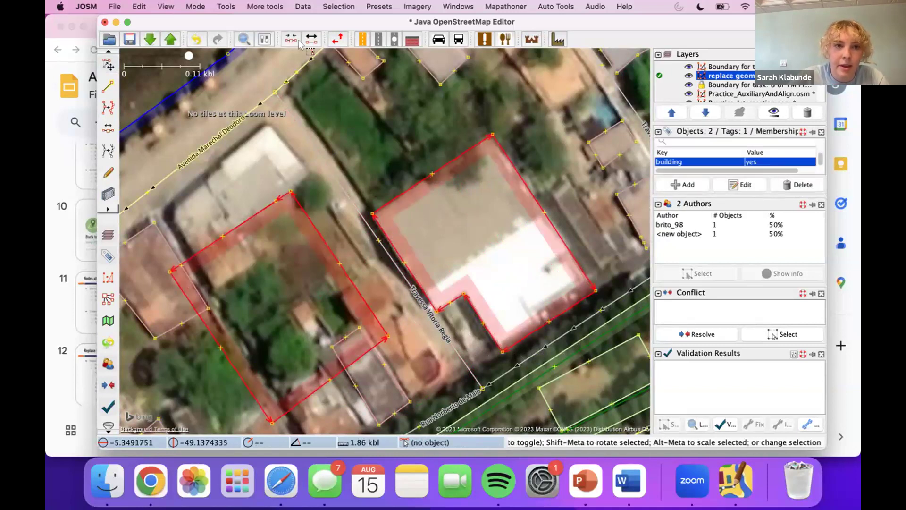
pyautogui.click(267, 6)
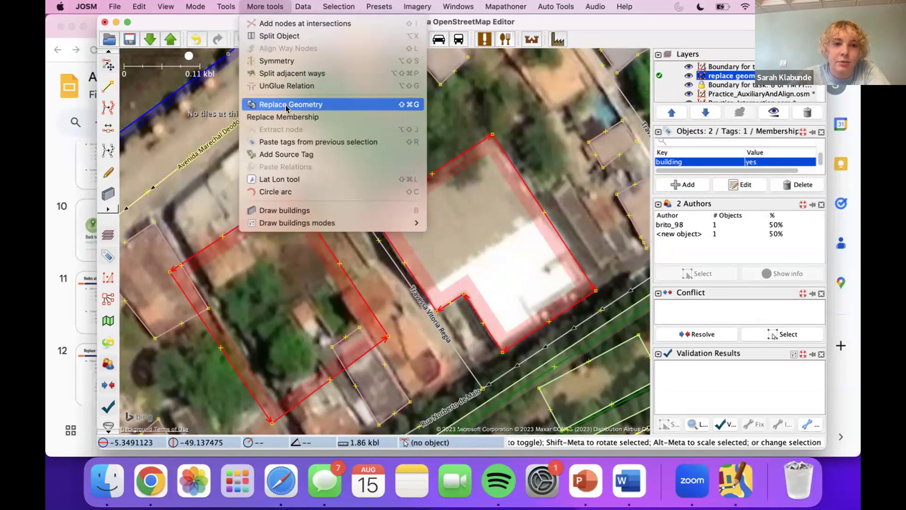
pyautogui.click(405, 108)
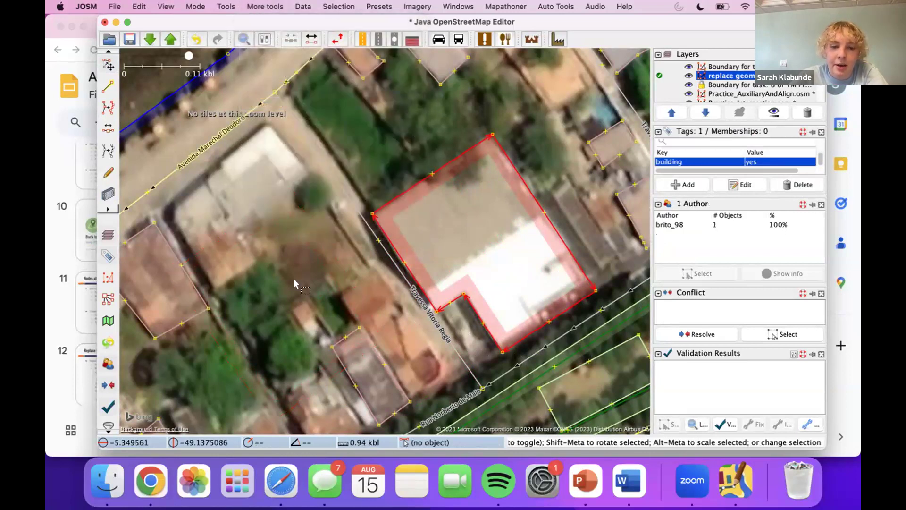
pyautogui.click(491, 278)
pyautogui.click(454, 295)
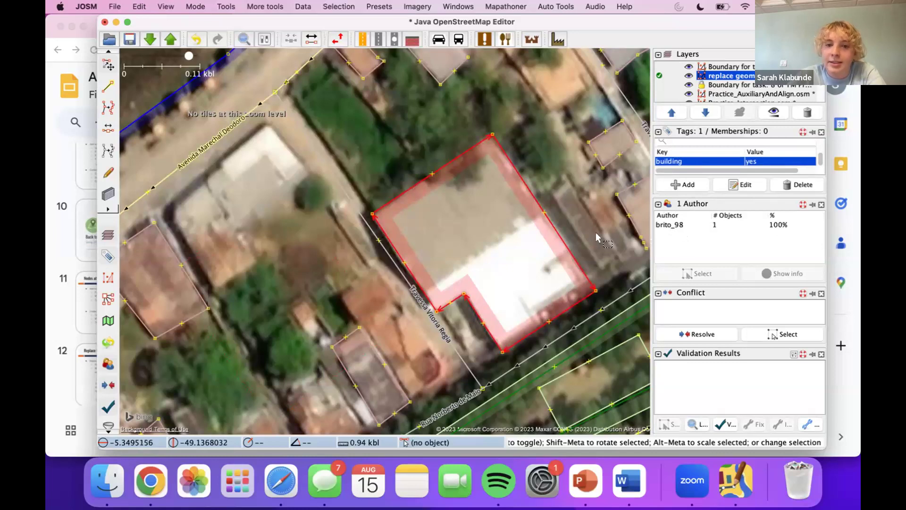
# Deselect the building and look over the surrounding blocks for another building to use, ending at the L-shaped one
pyautogui.click(577, 228)
pyautogui.moveTo(576, 228); pyautogui.dragTo(539, 188)
pyautogui.scroll(-2, 492, 282)
pyautogui.moveTo(492, 283); pyautogui.dragTo(470, 190)
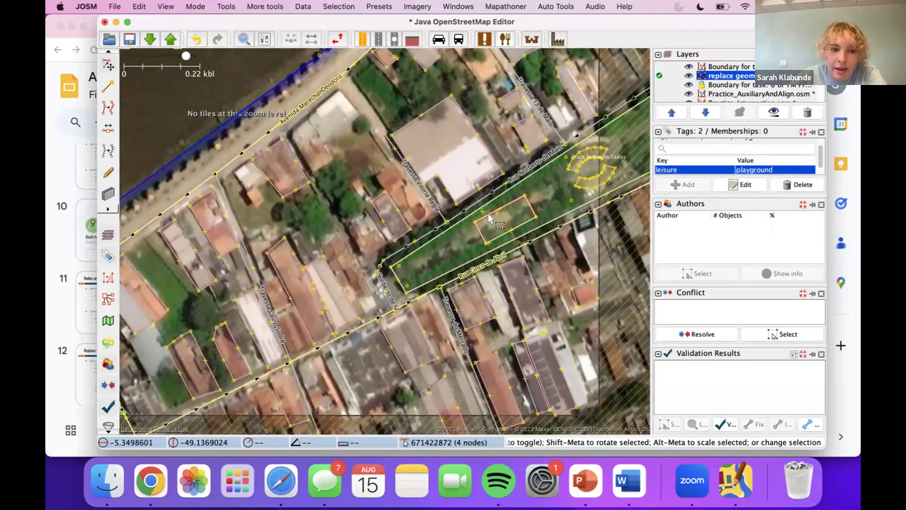
pyautogui.moveTo(377, 247); pyautogui.dragTo(412, 283)
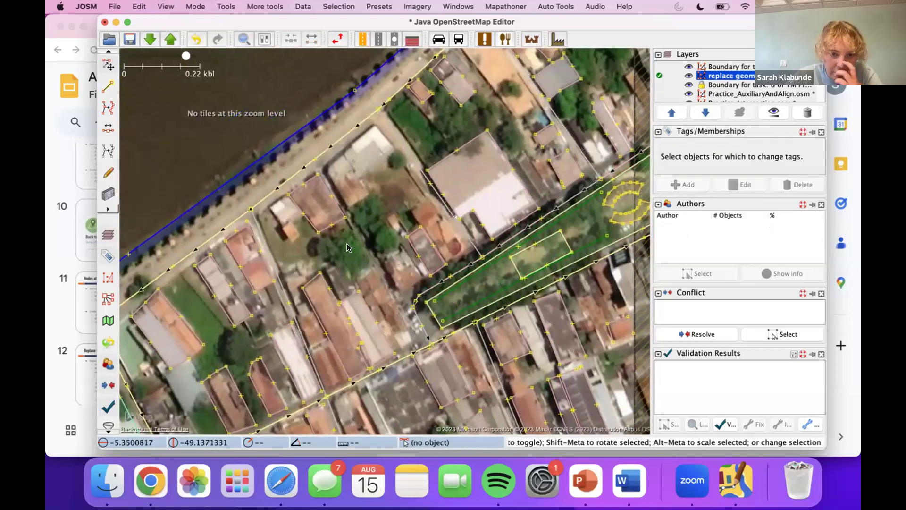
pyautogui.moveTo(347, 243); pyautogui.dragTo(290, 239)
pyautogui.moveTo(357, 193); pyautogui.dragTo(342, 215)
pyautogui.scroll(2, 339, 214)
pyautogui.moveTo(404, 205); pyautogui.dragTo(370, 226)
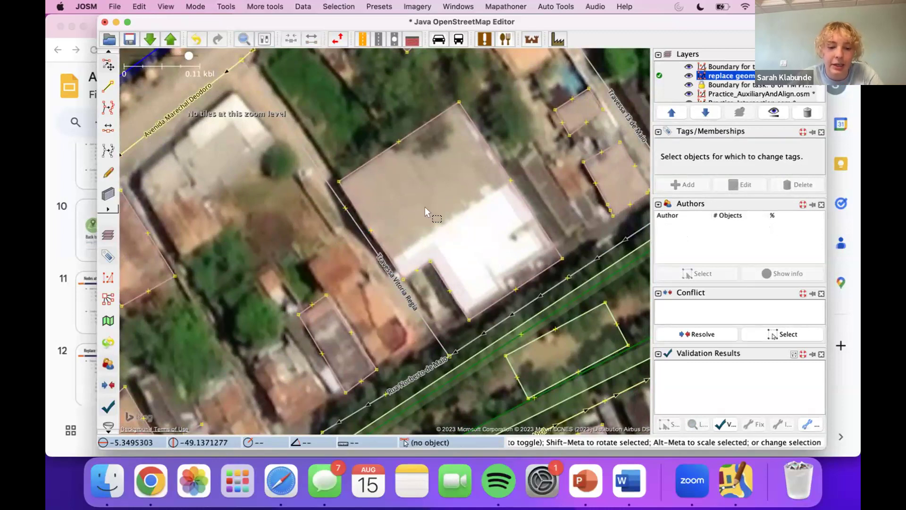
# Draw a small rectangular building outline inside the L-shaped building, near the middle of its roof
pyautogui.press('b')
pyautogui.click(419, 194)
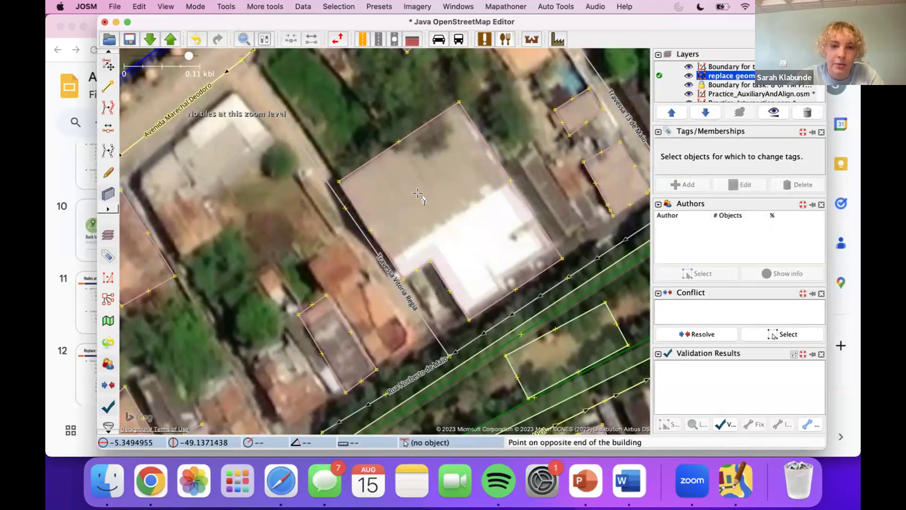
pyautogui.click(449, 234)
pyautogui.click(476, 216)
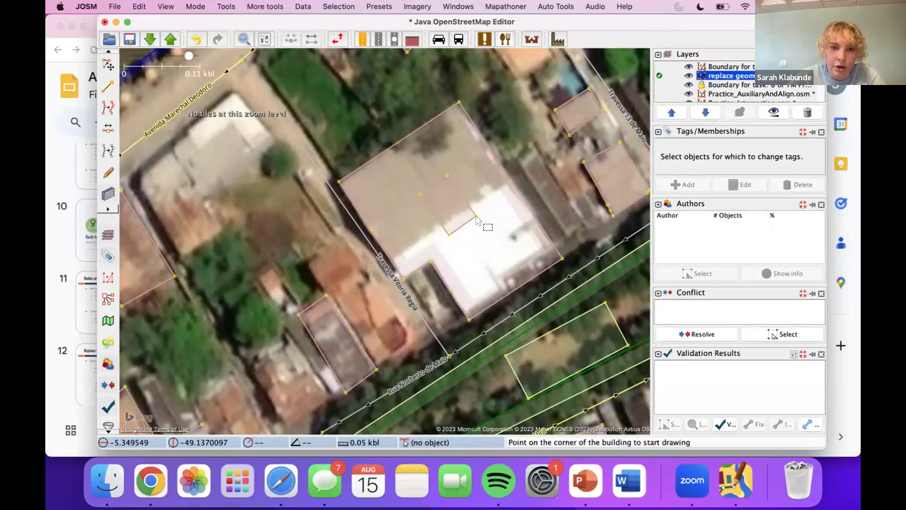
# Select the small inner rectangle together with the L-shaped building, create a multipolygon from them and deselect it
pyautogui.press('s')
pyautogui.click(456, 230)
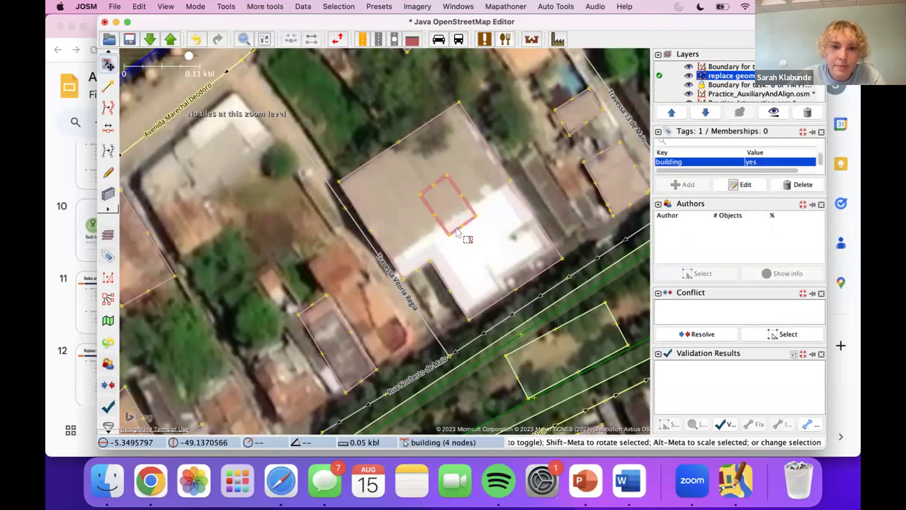
pyautogui.keyDown('shift'); pyautogui.click(439, 273); pyautogui.keyUp('shift')
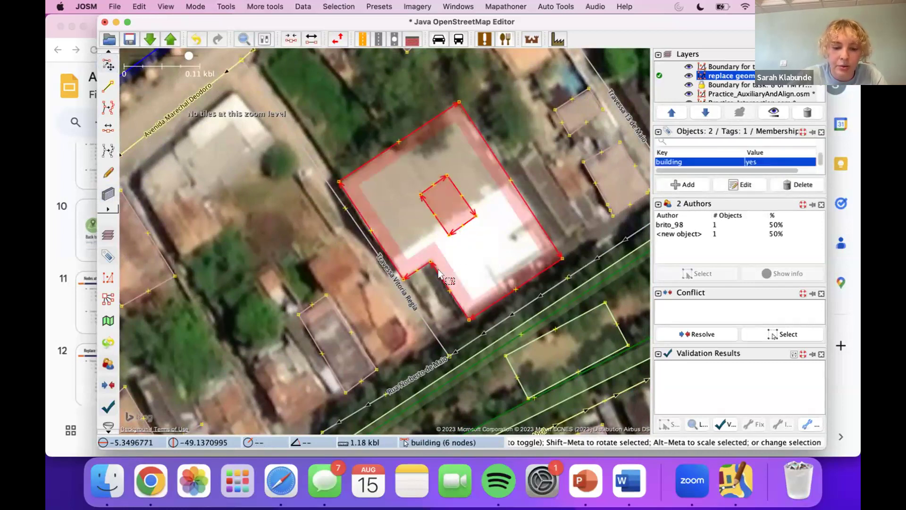
pyautogui.press('super+b')
pyautogui.moveTo(501, 306); pyautogui.dragTo(512, 306)
# Locate the Create multipolygon command and inspect the multipolygon memberships of the inner rectangle and the L-shaped outline
pyautogui.click(254, 6)
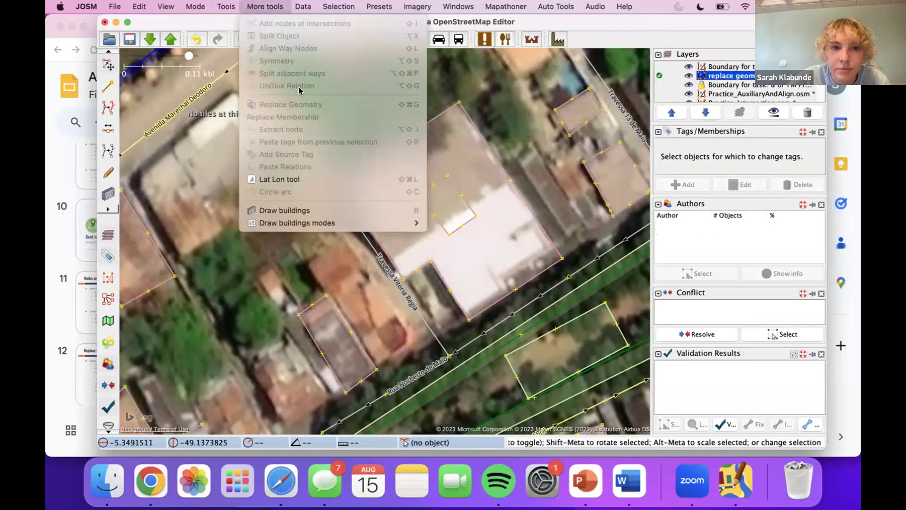
pyautogui.moveTo(225, 6)
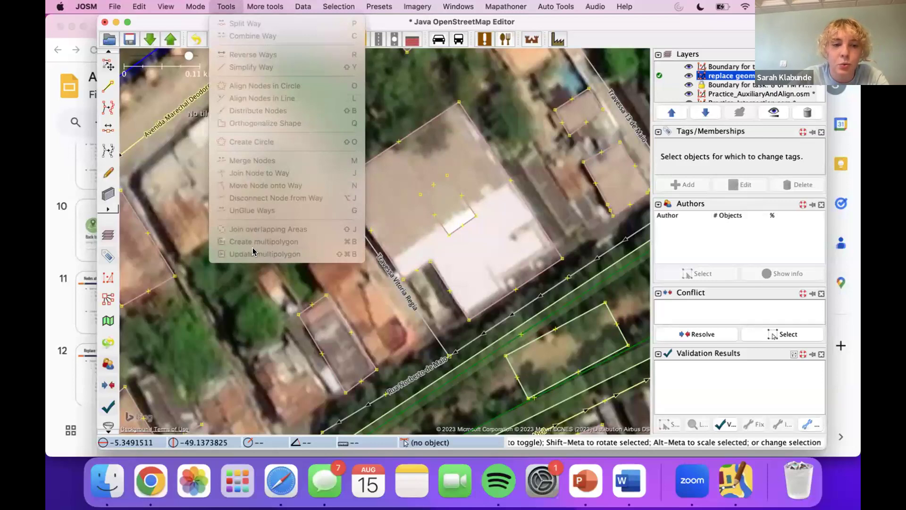
pyautogui.click(411, 255)
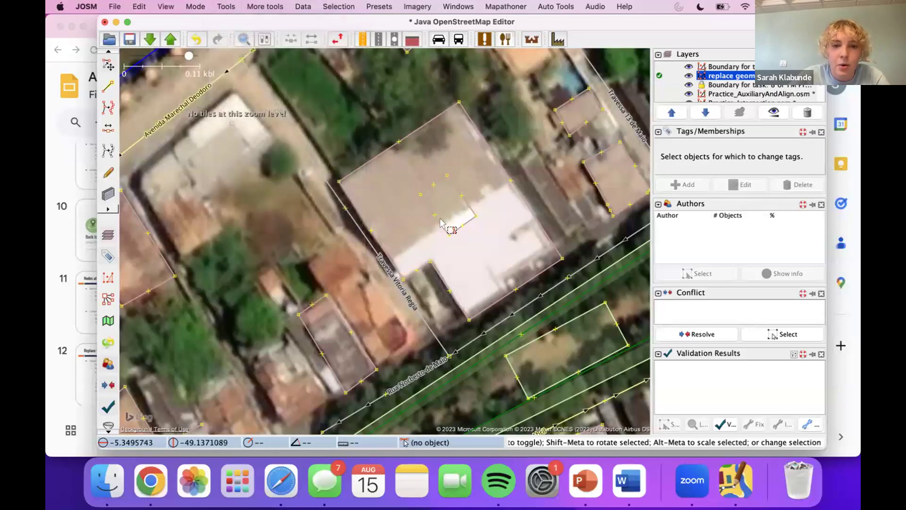
pyautogui.click(440, 223)
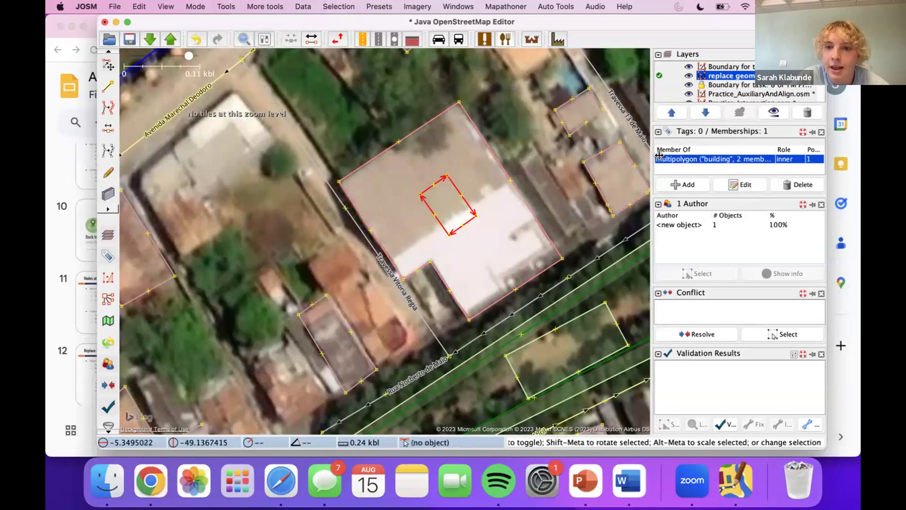
pyautogui.click(529, 206)
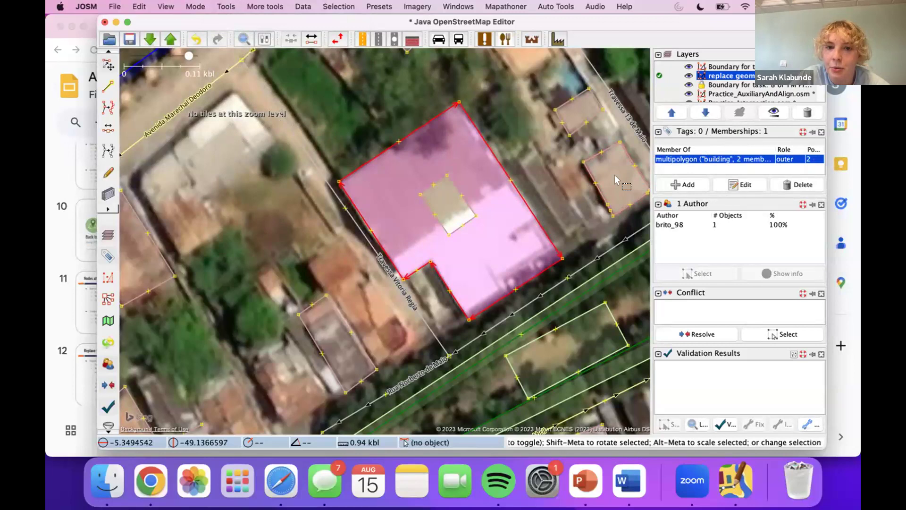
pyautogui.click(528, 159)
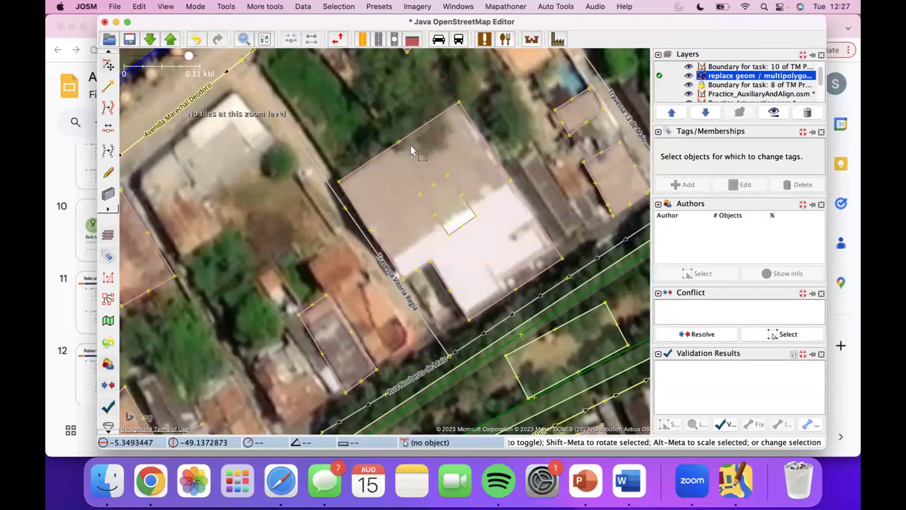
pyautogui.click(474, 215)
pyautogui.click(549, 211)
pyautogui.moveTo(570, 230); pyautogui.dragTo(559, 194)
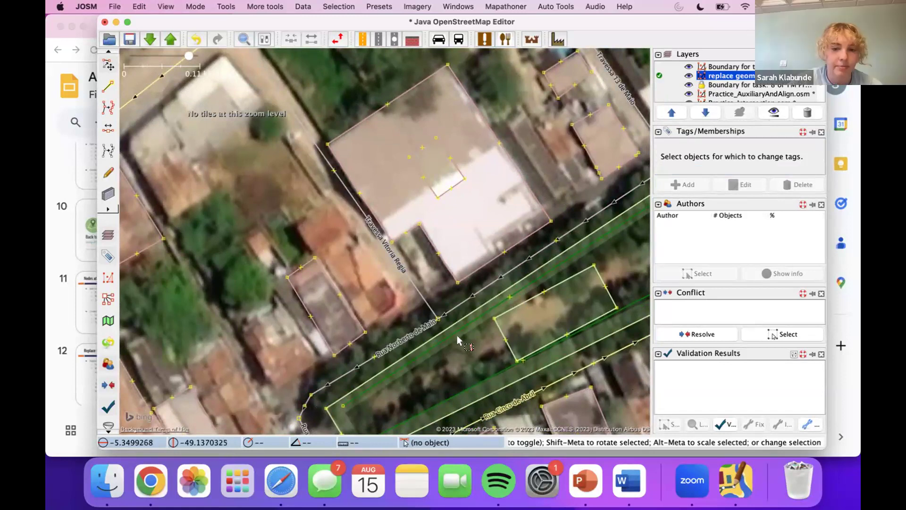
pyautogui.click(486, 341)
pyautogui.click(269, 246)
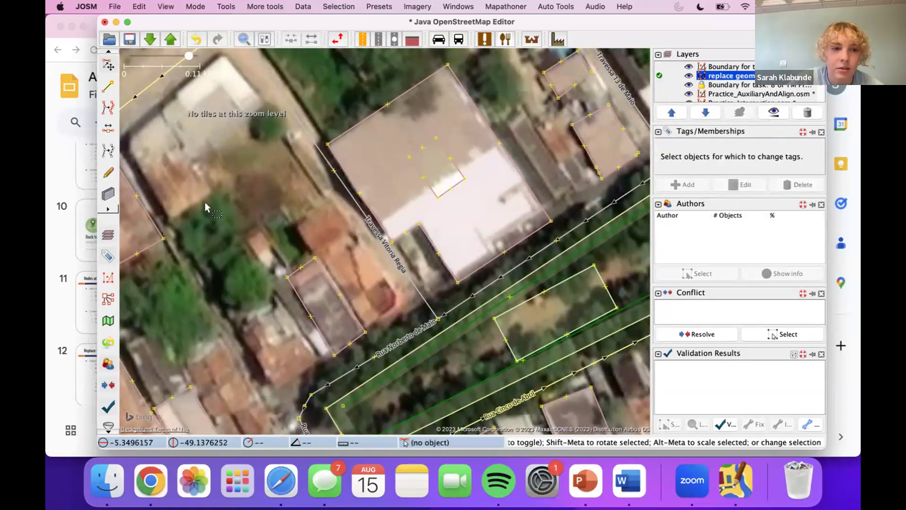
# Switch to the Advanced JOSM presentation in Chrome
pyautogui.click(64, 254)
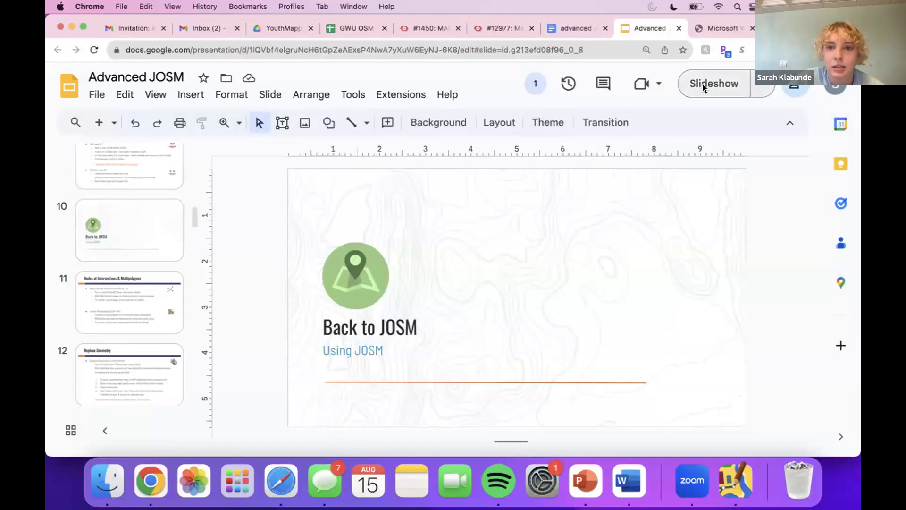